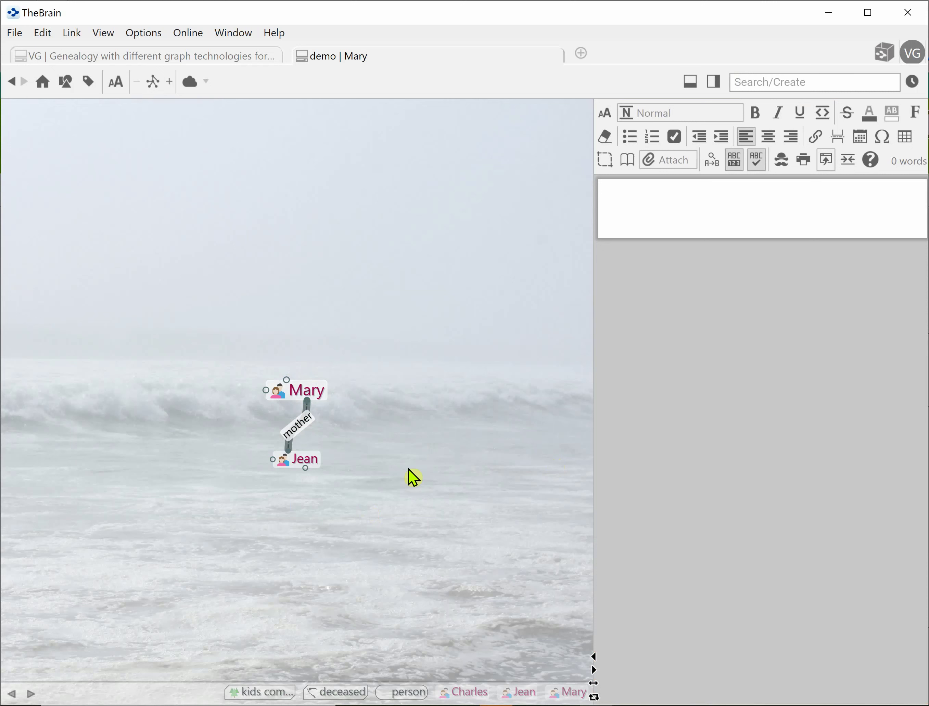
- Add two parent thoughts of type person above the active thought, entering both parents' first names together
{"action": "left_click_drag", "start_coordinate": [287, 380], "coordinate": [266, 328]}
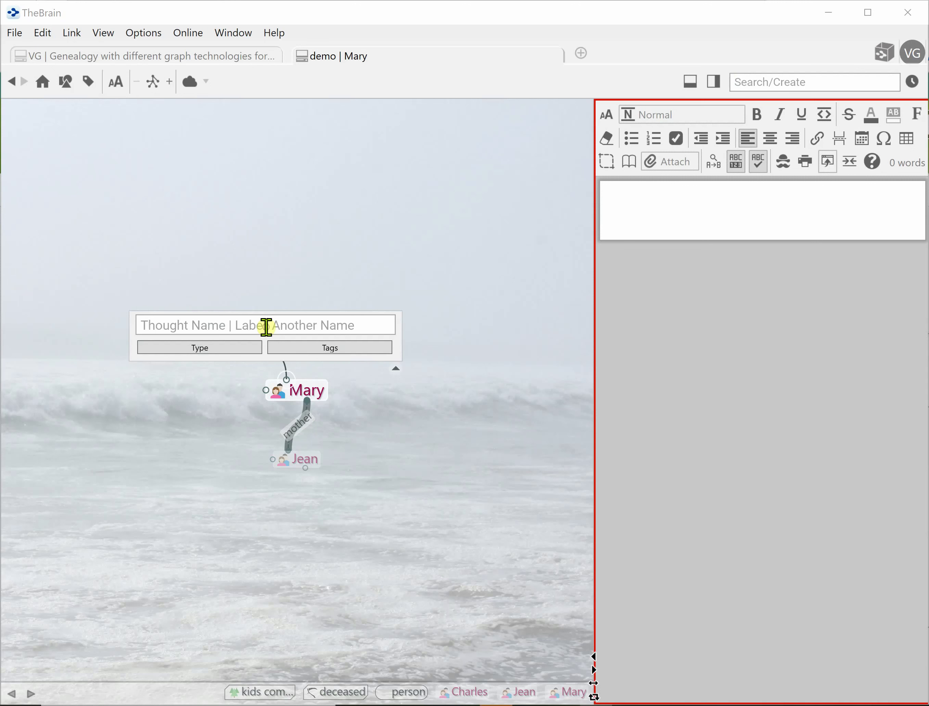
{"action": "type", "text": "Ge"}
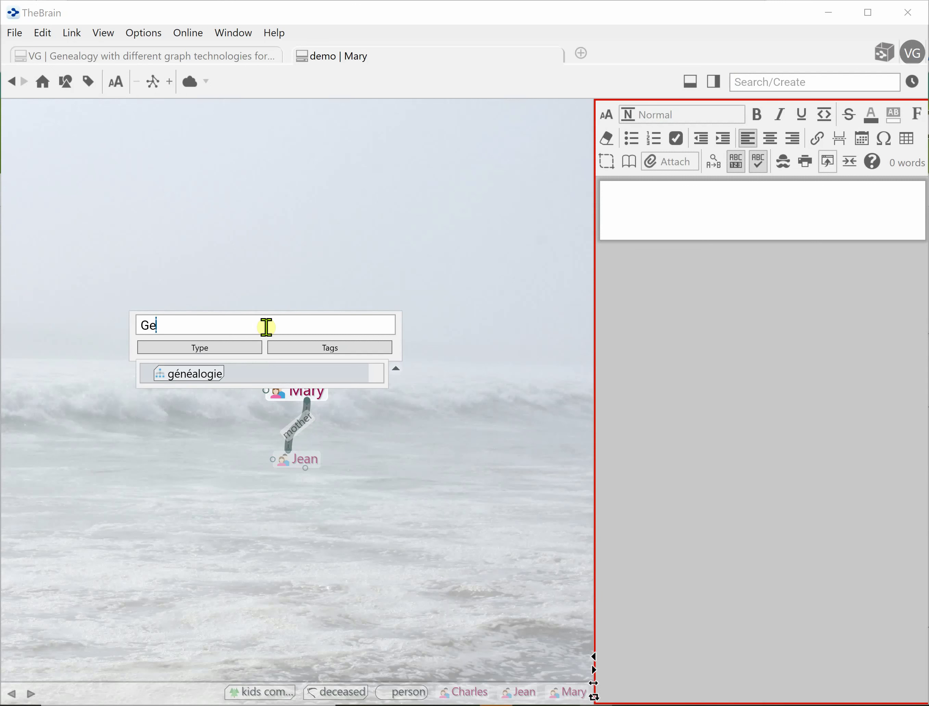
{"action": "type", "text": "orges"}
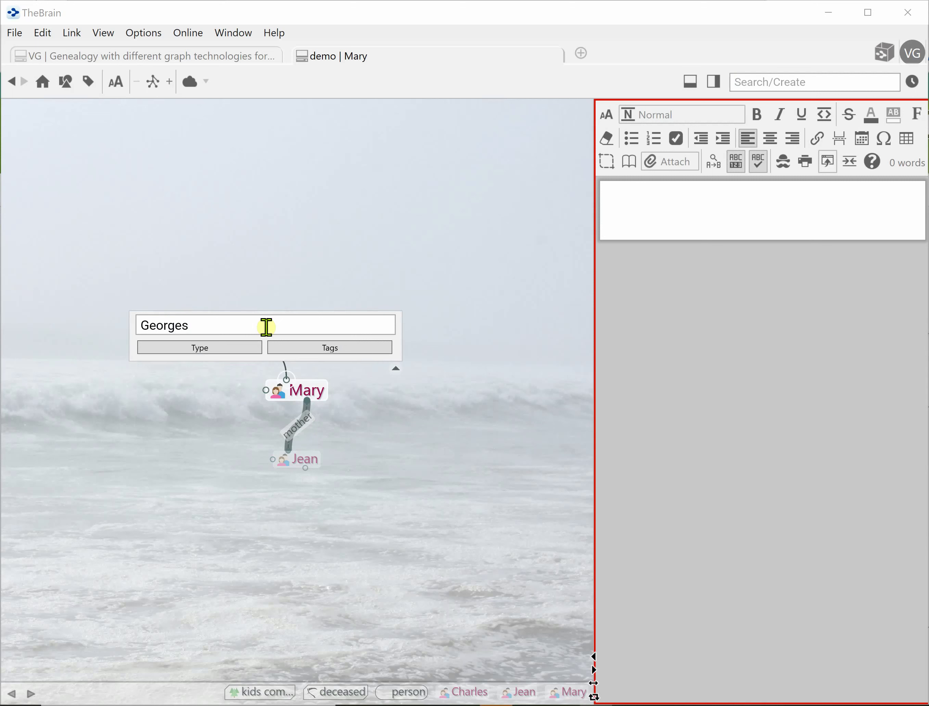
{"action": "type", "text": ";Thérèse"}
{"action": "key", "text": "Tab"}
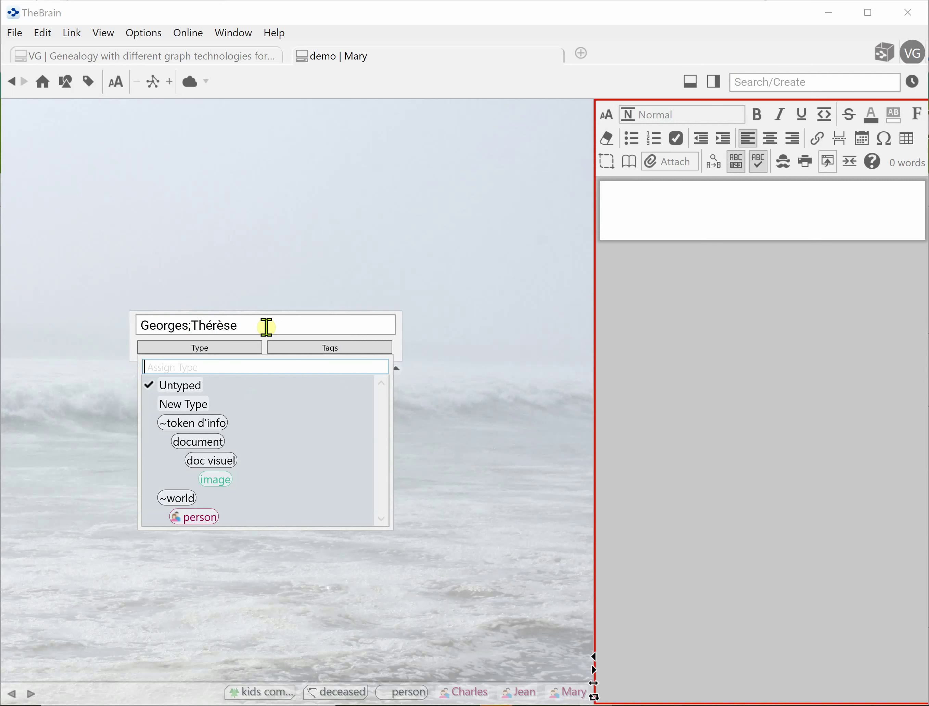
{"action": "left_click", "coordinate": [224, 516]}
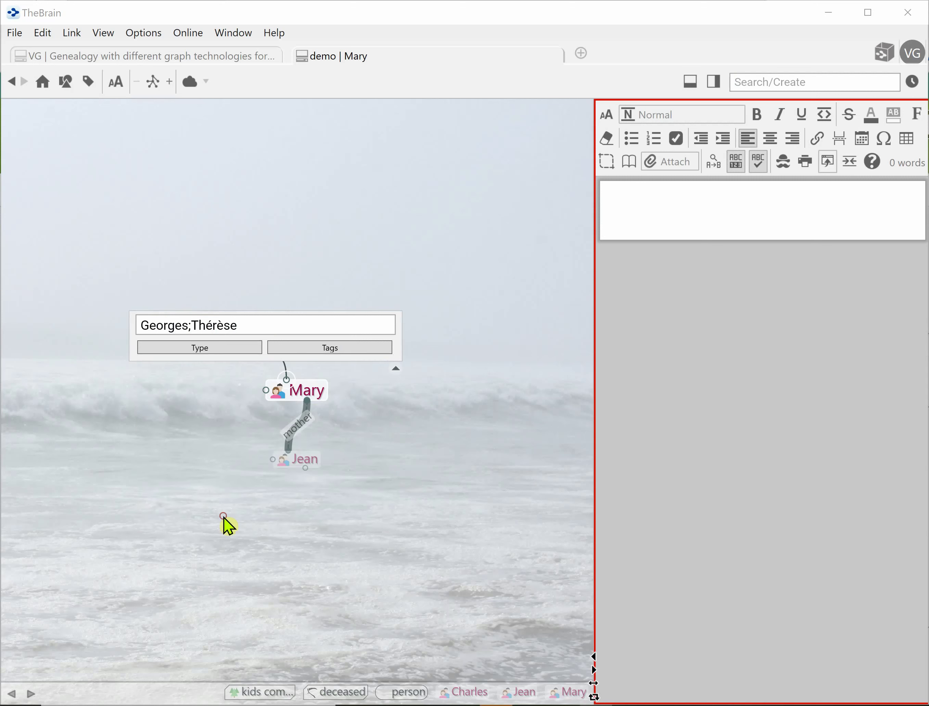
{"action": "key", "text": "Return"}
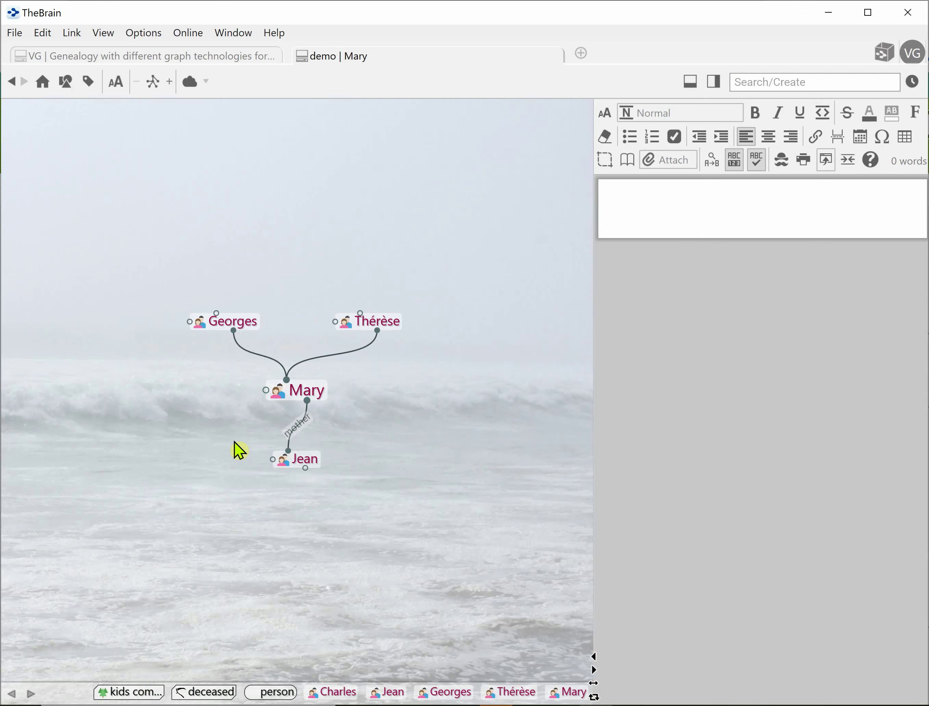
- Add a jump thought of type person beside the active thought, entering the spouse's first name
{"action": "left_click_drag", "start_coordinate": [266, 390], "coordinate": [177, 390]}
{"action": "type", "text": "Pierre"}
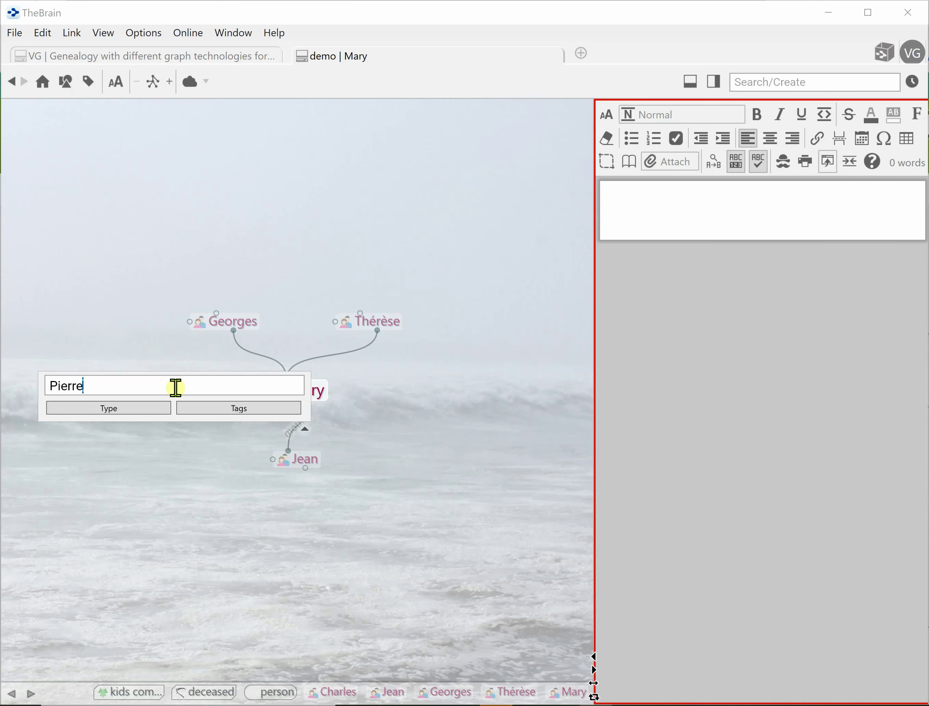
{"action": "key", "text": "Tab"}
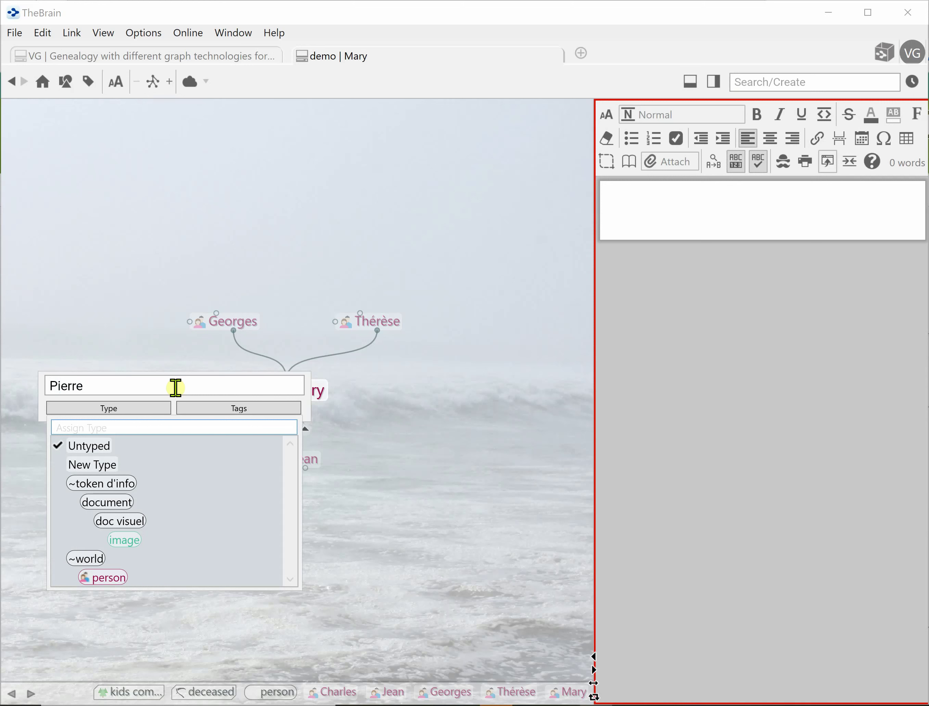
{"action": "left_click", "coordinate": [122, 577]}
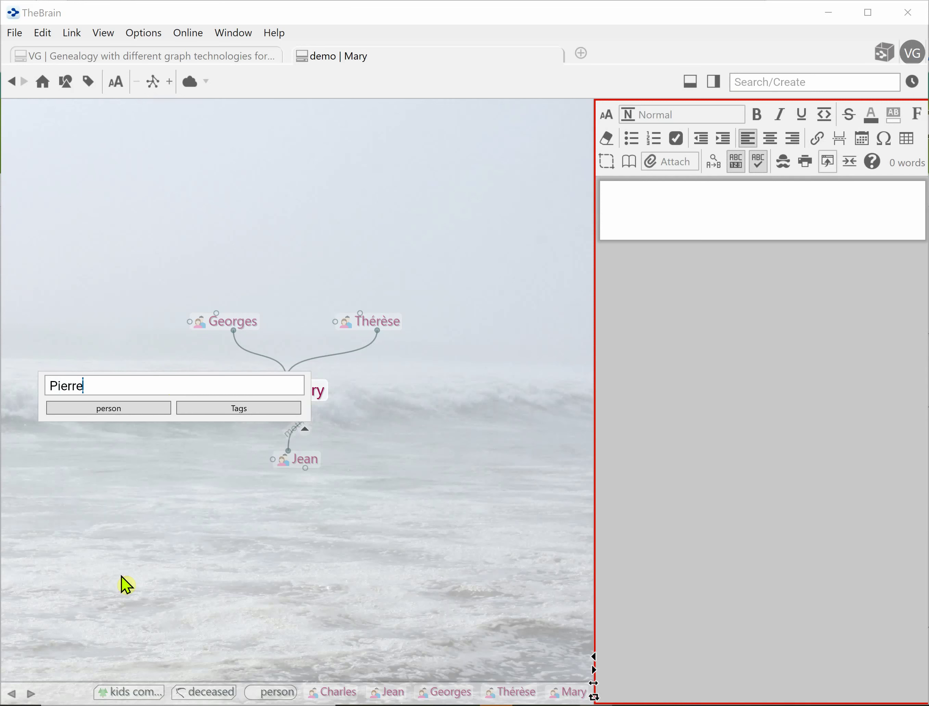
{"action": "key", "text": "Return"}
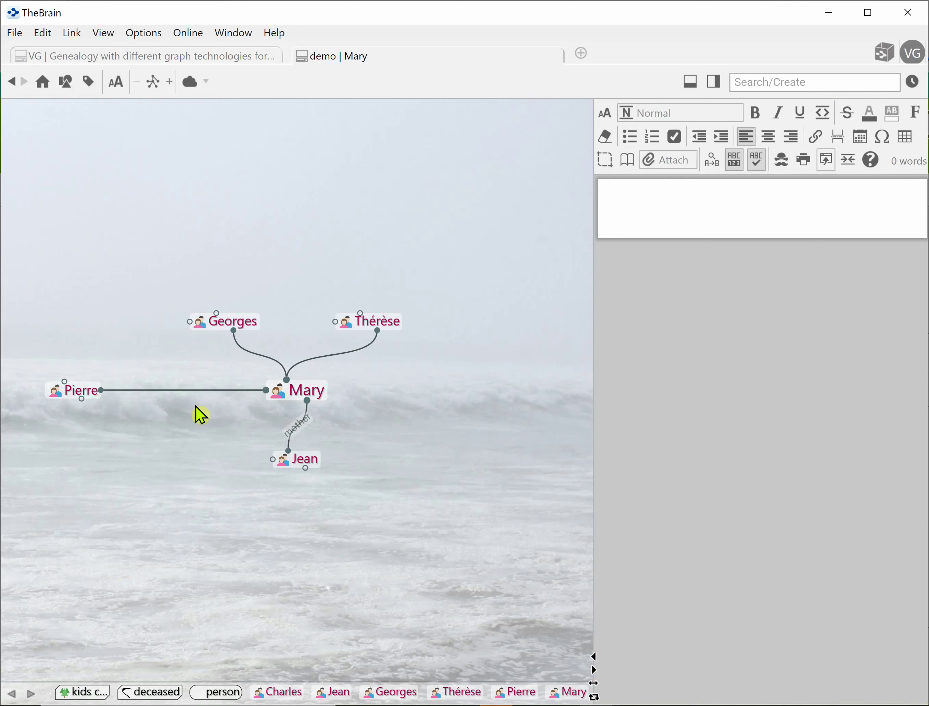
- Set the type of the link between the active person and the new jump thought to spouse
{"action": "right_click", "coordinate": [201, 394]}
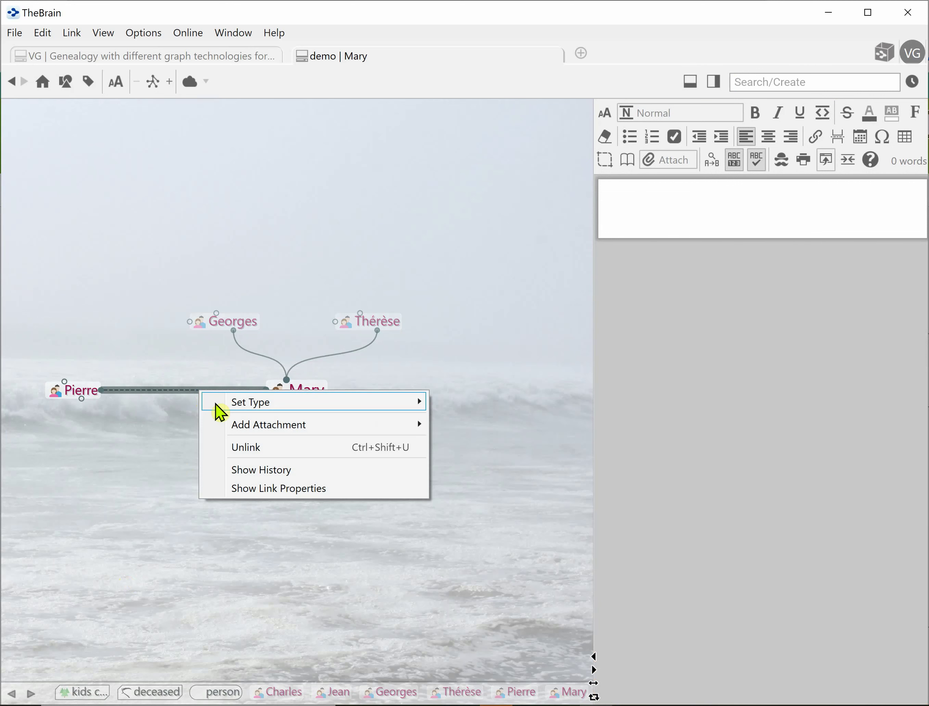
{"action": "mouse_move", "coordinate": [215, 407]}
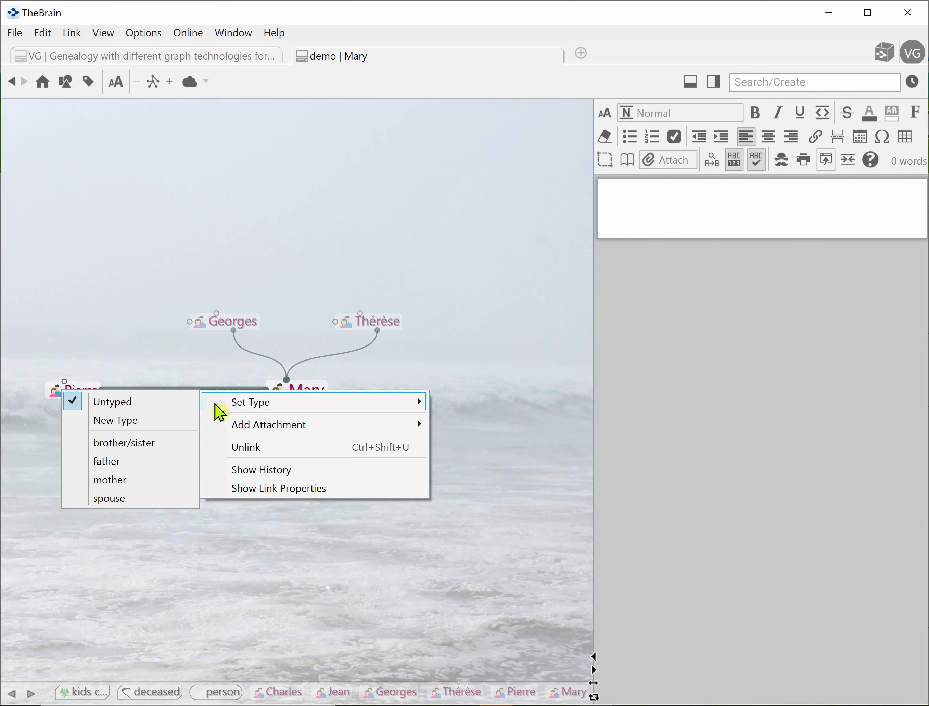
{"action": "left_click", "coordinate": [148, 498]}
{"action": "left_click", "coordinate": [259, 459]}
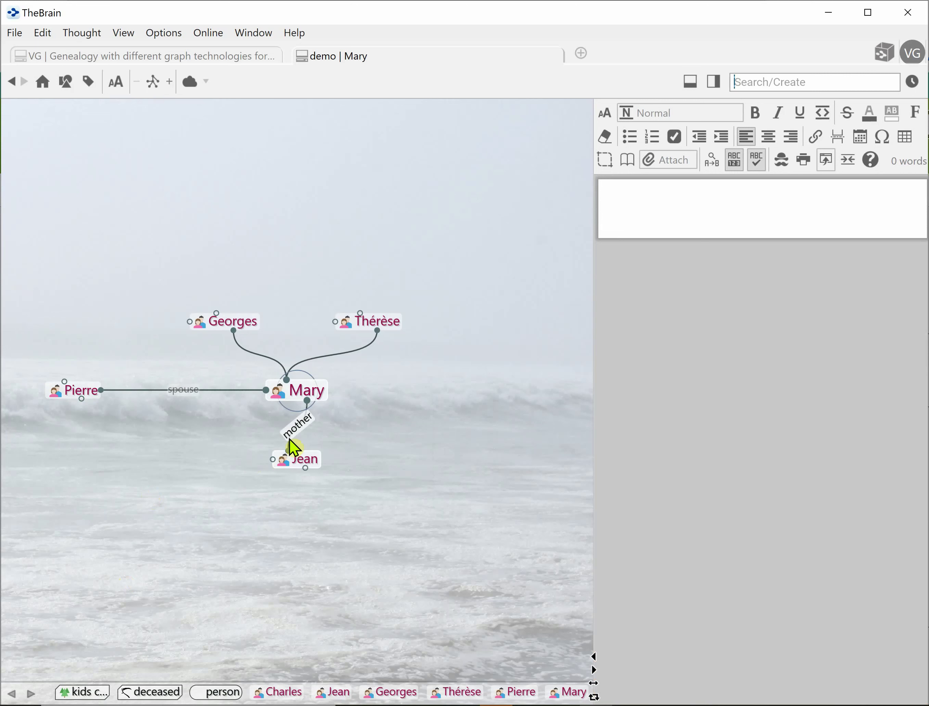
- Link the spouse's thought to the existing child thought and set that link's type to father
{"action": "left_click_drag", "start_coordinate": [260, 448], "coordinate": [99, 399]}
{"action": "right_click", "coordinate": [124, 420]}
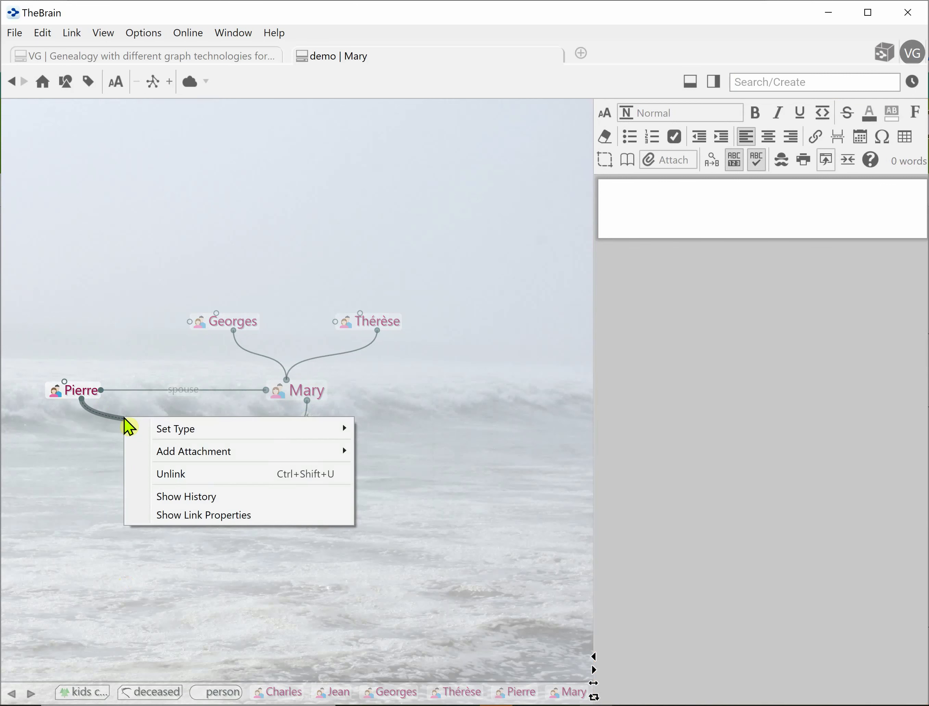
{"action": "mouse_move", "coordinate": [165, 429]}
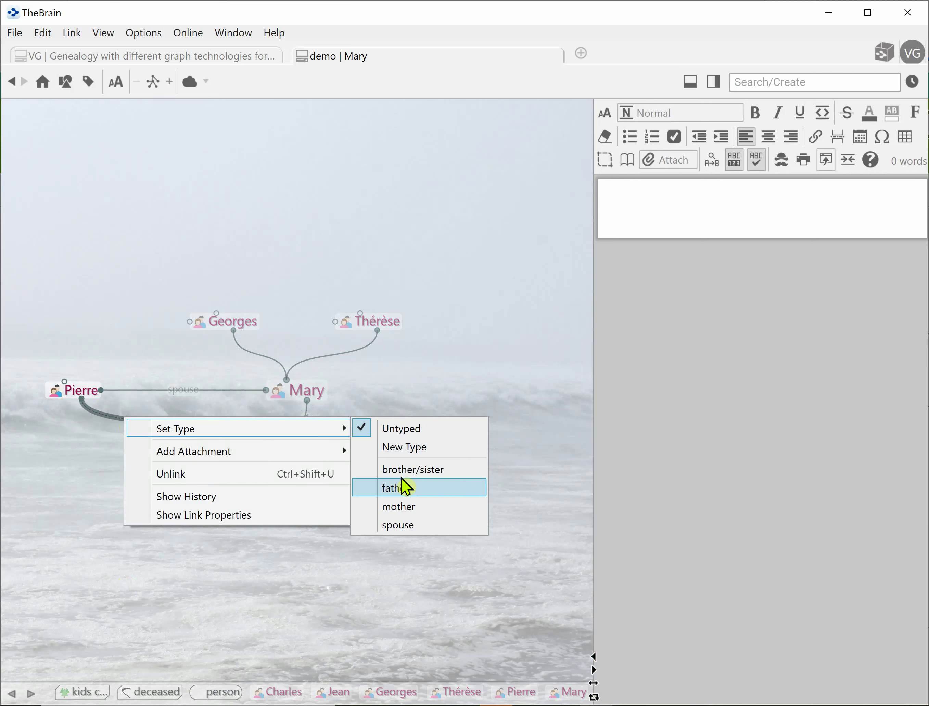
{"action": "left_click", "coordinate": [404, 488]}
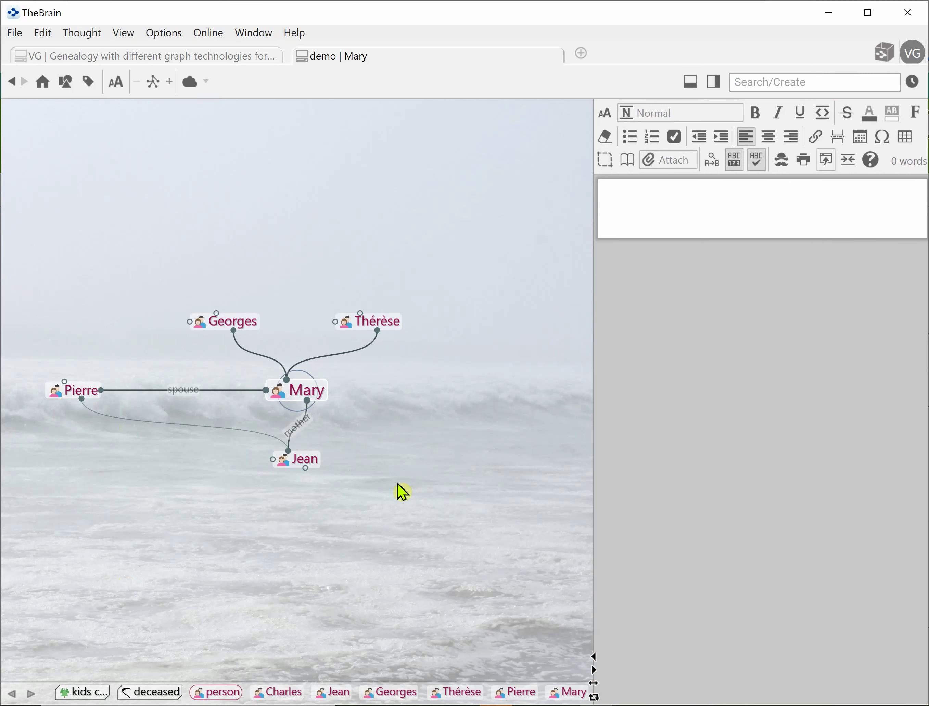
- Apply the deceased tag to all five displayed person thoughts at once, and clear the selection
{"action": "left_click", "coordinate": [319, 467], "text": "ctrl"}
{"action": "left_click", "coordinate": [358, 402], "text": "ctrl"}
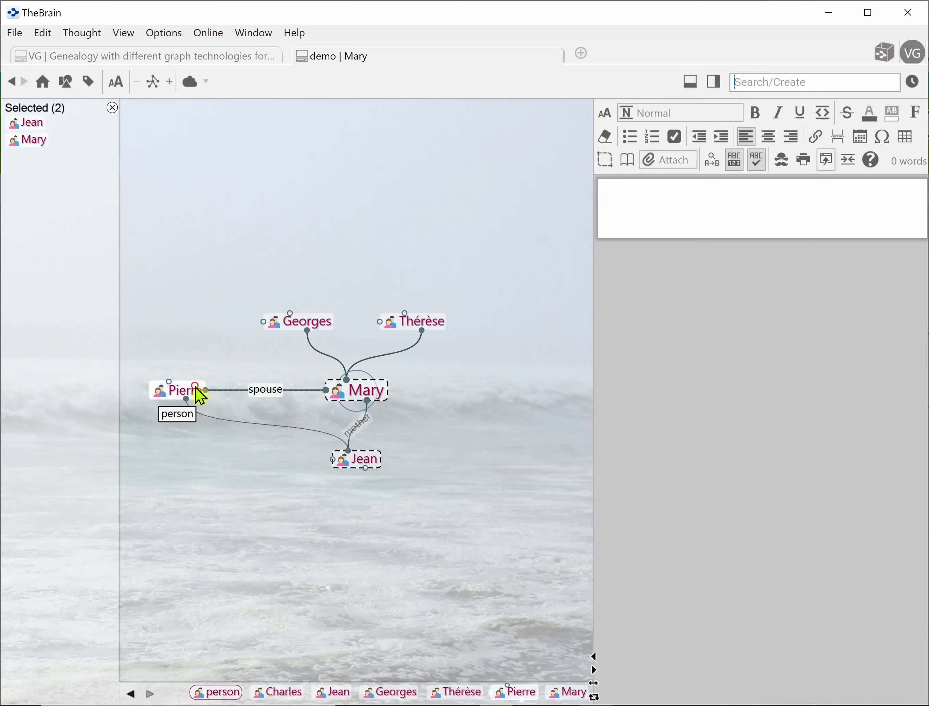
{"action": "left_click", "coordinate": [195, 392], "text": "ctrl"}
{"action": "left_click", "coordinate": [307, 325], "text": "ctrl"}
{"action": "left_click", "coordinate": [415, 332], "text": "ctrl"}
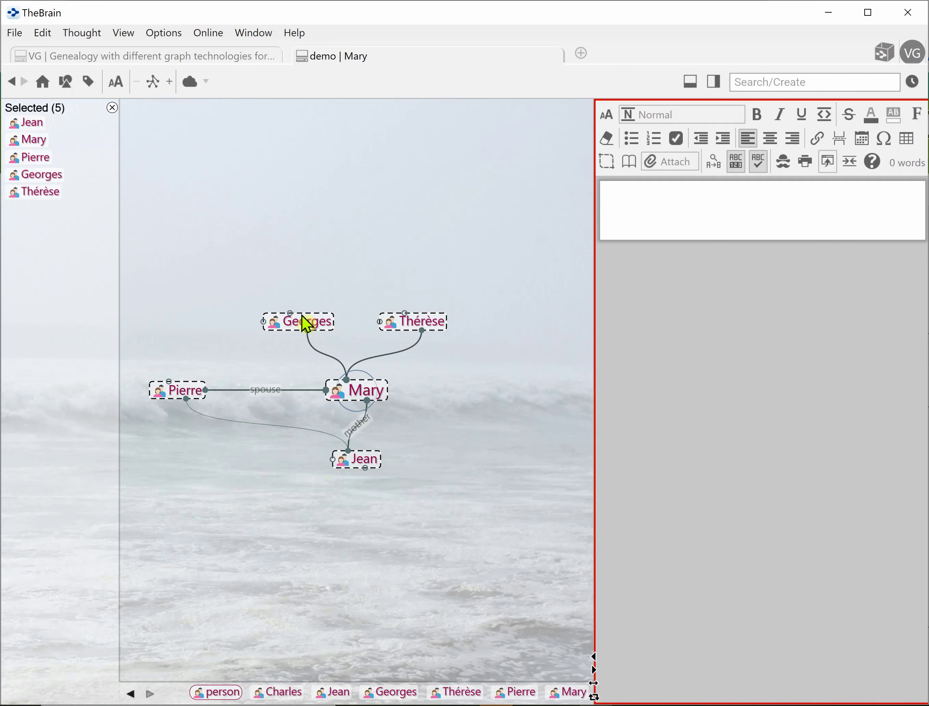
{"action": "right_click", "coordinate": [67, 271]}
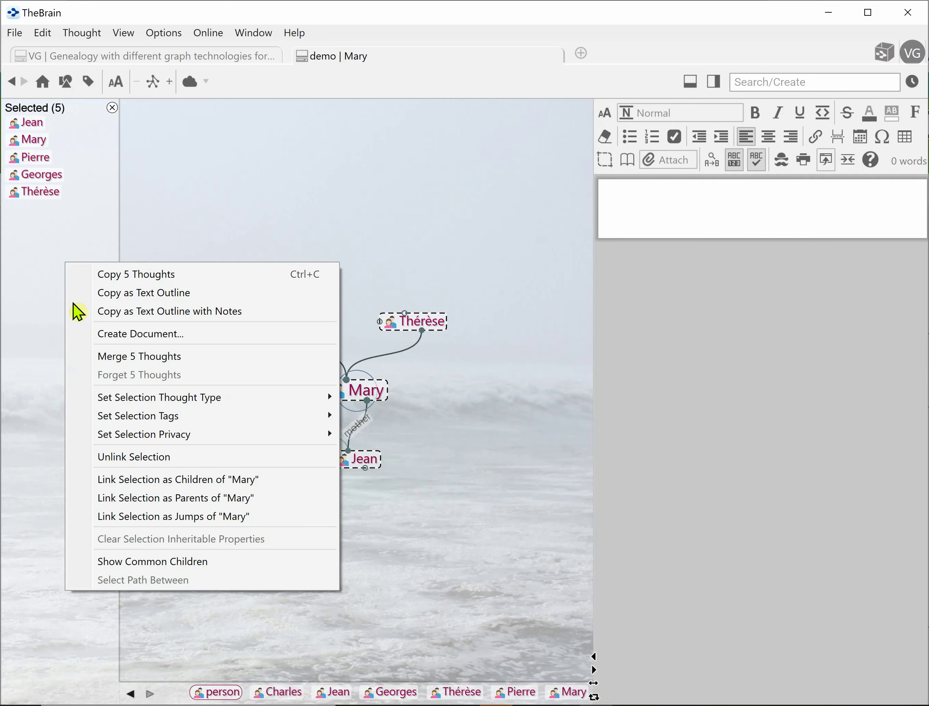
{"action": "mouse_move", "coordinate": [124, 417]}
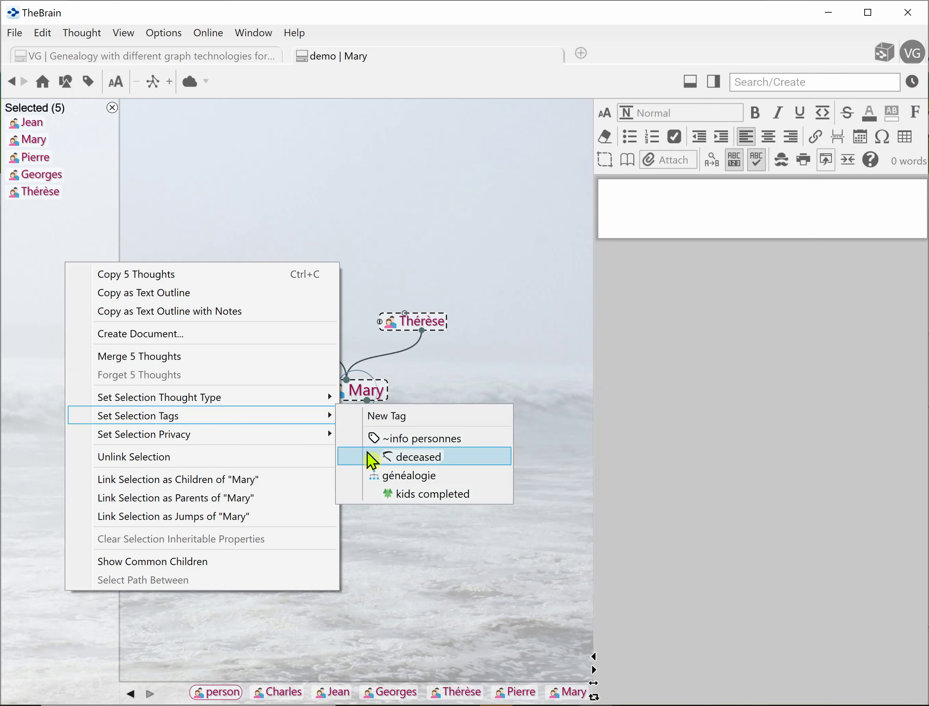
{"action": "left_click", "coordinate": [397, 463]}
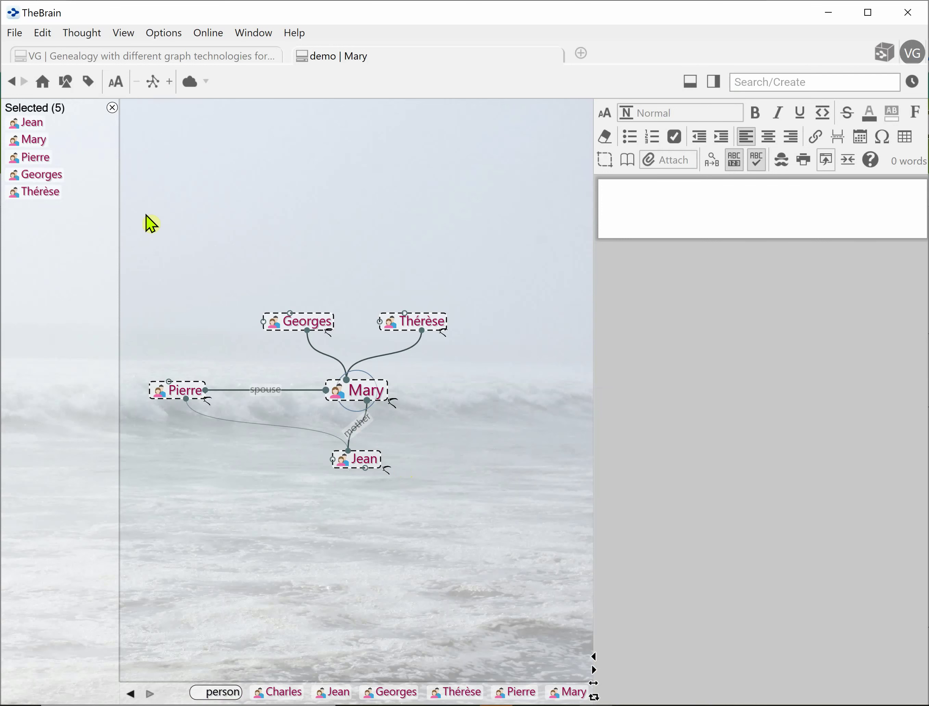
{"action": "left_click", "coordinate": [113, 109]}
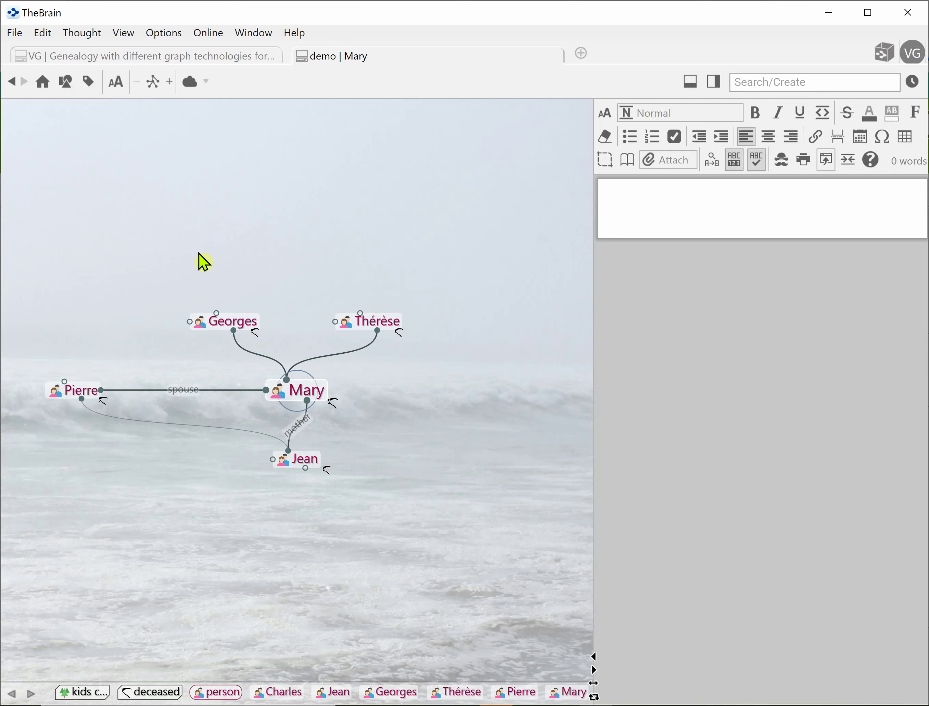
- Tag the active person with the existing kids completed tag by linking it as a parent
{"action": "left_click_drag", "start_coordinate": [288, 381], "coordinate": [284, 309]}
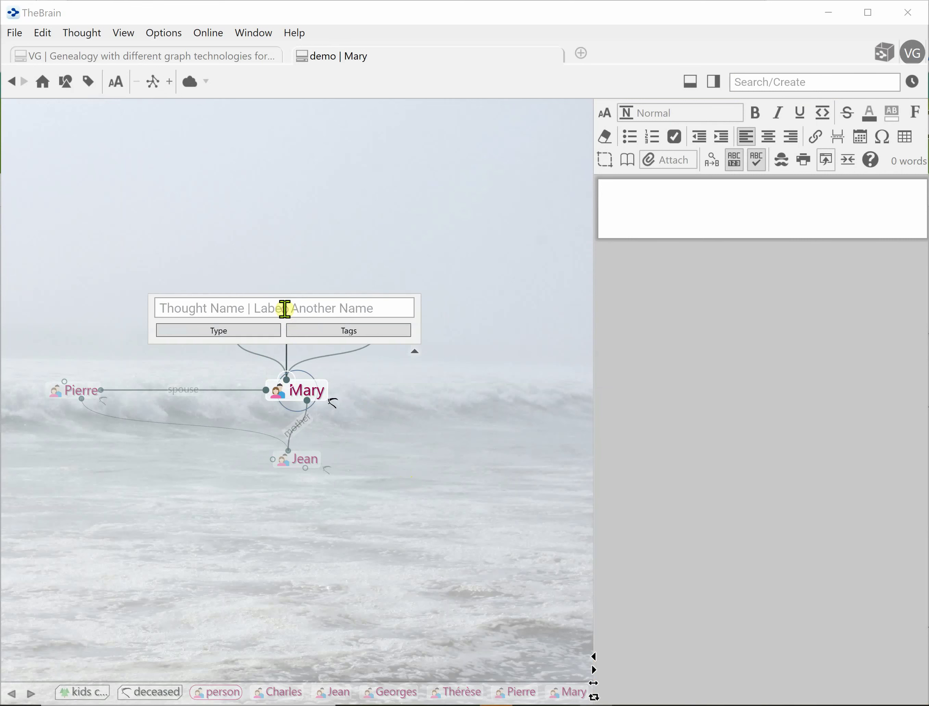
{"action": "type", "text": "com"}
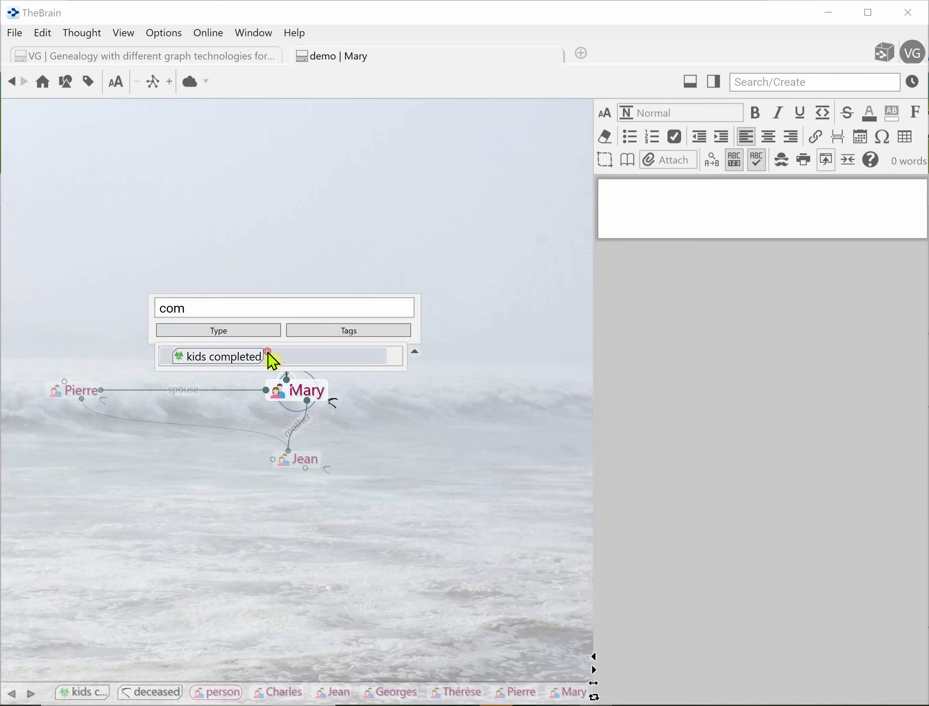
{"action": "left_click", "coordinate": [270, 357]}
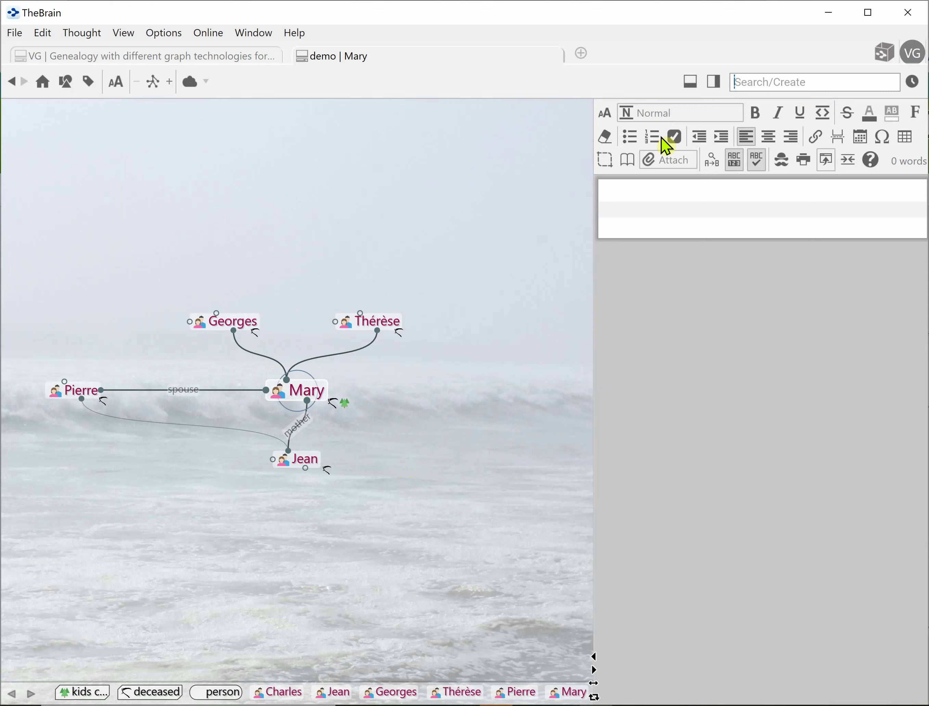
- Search for "pers" and open the person type thought to view everyone assigned to it
{"action": "type", "text": "mary"}
{"action": "double_click", "coordinate": [750, 82]}
{"action": "type", "text": "pers"}
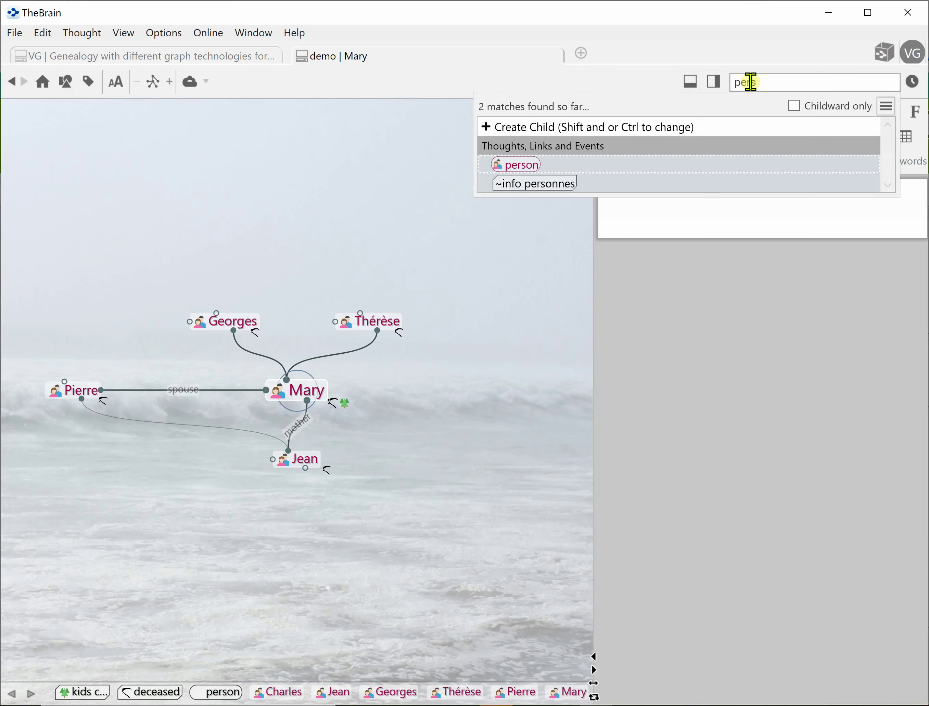
{"action": "key", "text": "Return"}
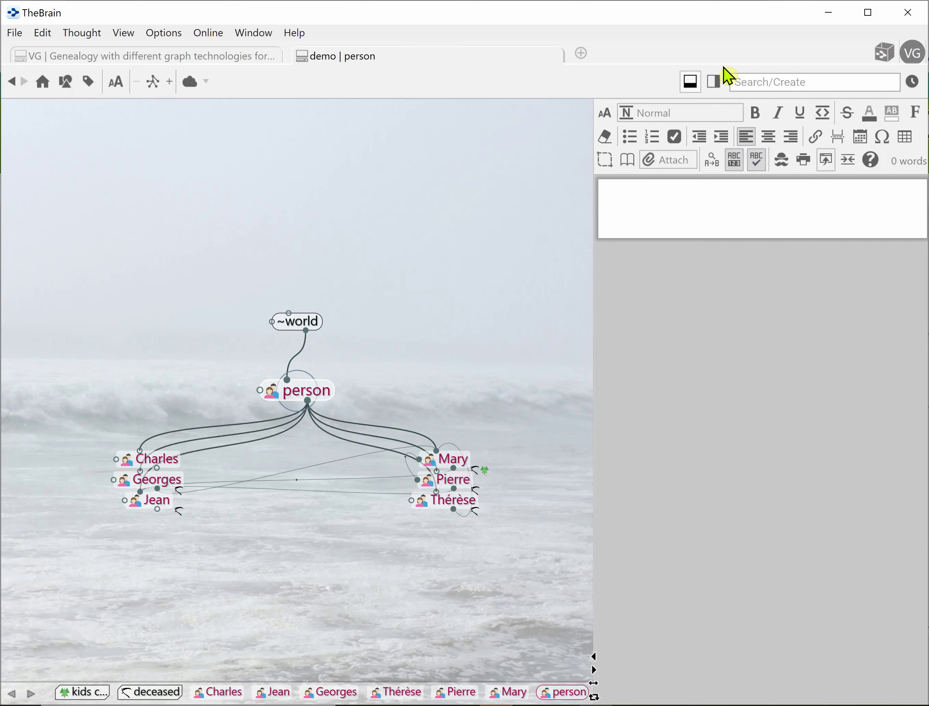
- Open the deceased tag to view the people carrying it, and return to the previously active person
{"action": "left_click", "coordinate": [474, 513]}
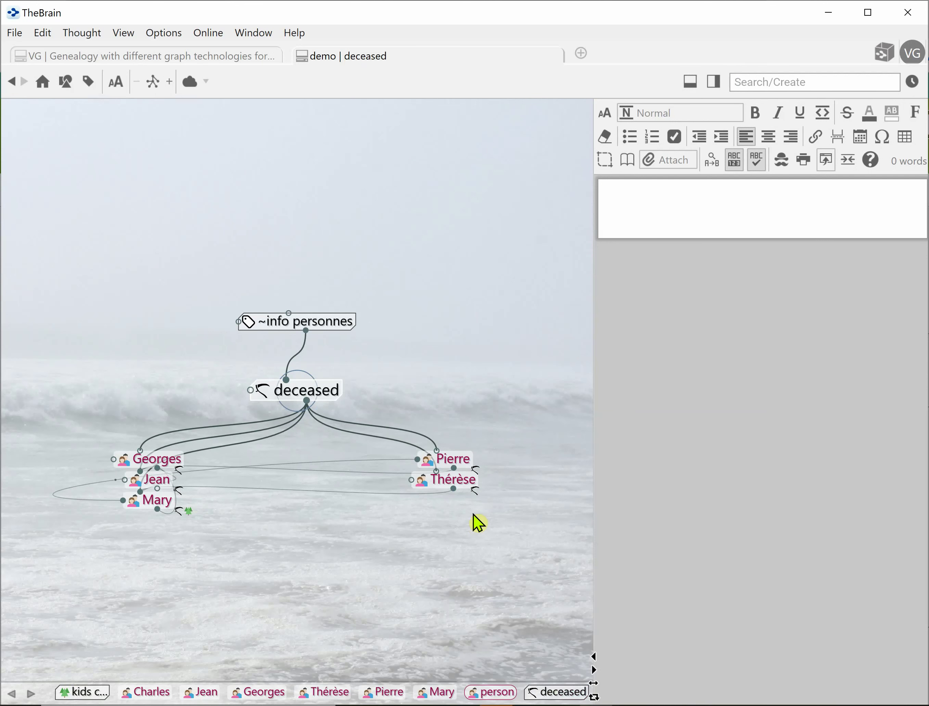
{"action": "left_click", "coordinate": [472, 522]}
{"action": "left_click", "coordinate": [464, 522]}
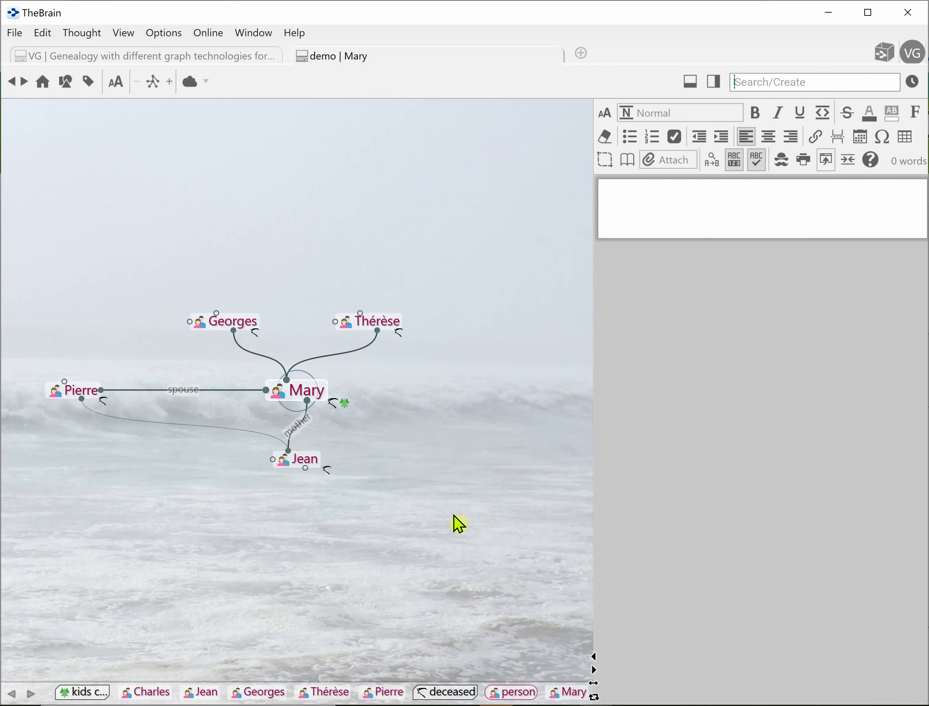
- Switch to File Explorer and add the file solbach 1908.jpg noms.jpg as a child thought of the active person
{"action": "key", "text": "alt+Tab"}
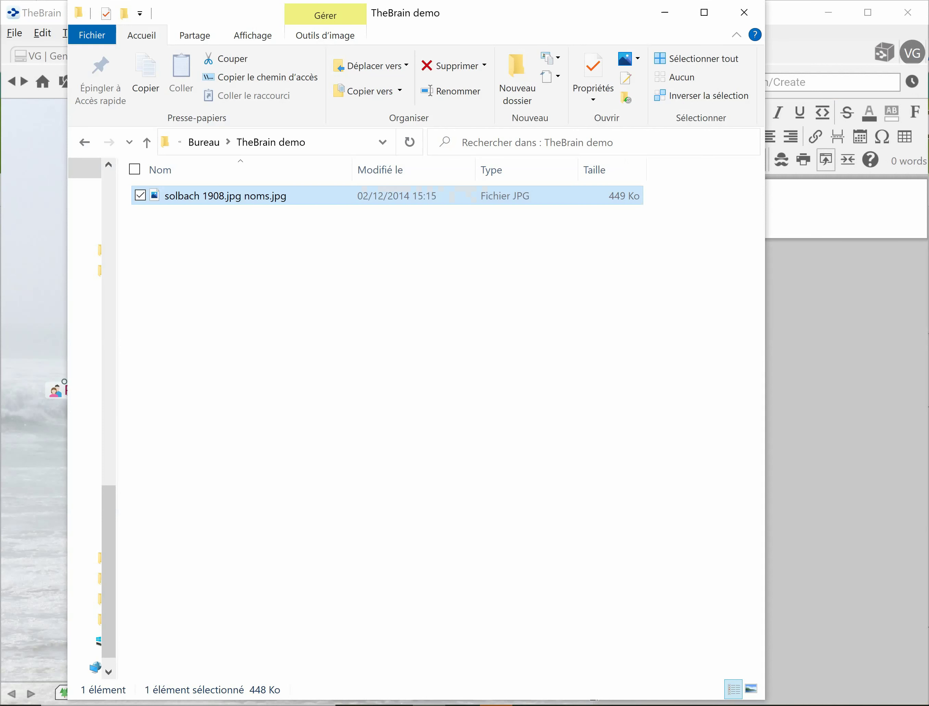
{"action": "left_click_drag", "start_coordinate": [256, 197], "coordinate": [57, 483]}
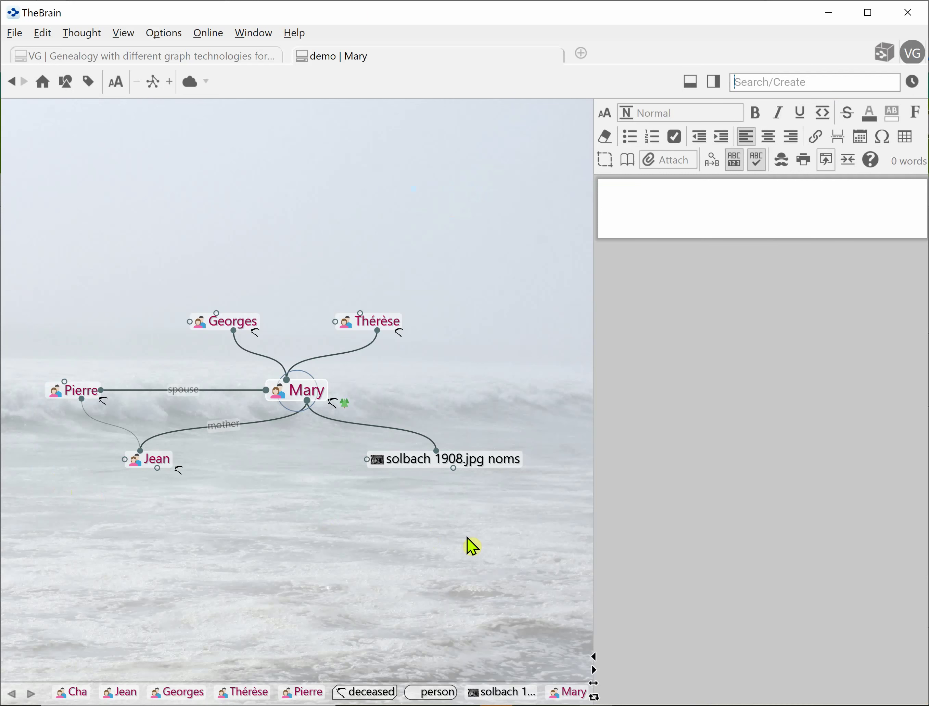
- Assign the existing image type to the solbach 1908.jpg noms thought and make that thought active
{"action": "left_click", "coordinate": [438, 464]}
{"action": "left_click_drag", "start_coordinate": [437, 464], "coordinate": [446, 418]}
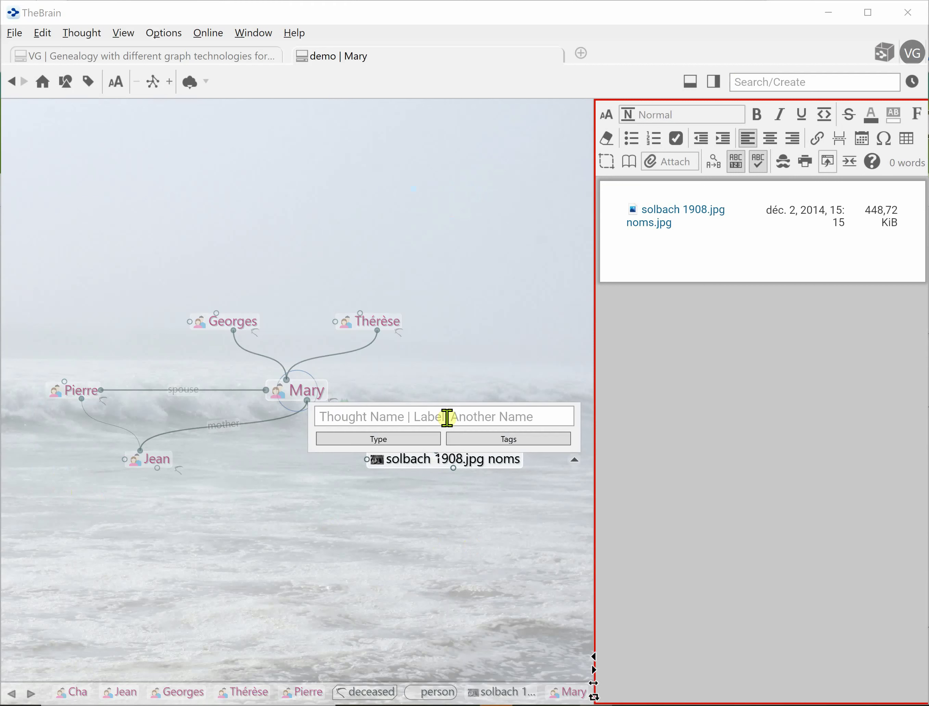
{"action": "type", "text": "ima"}
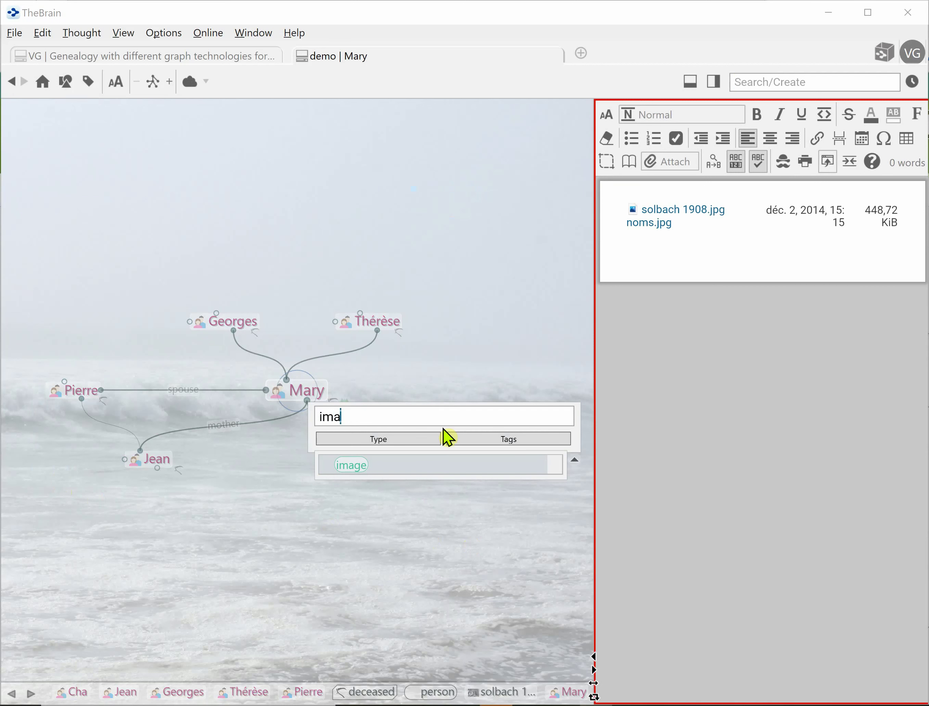
{"action": "left_click", "coordinate": [434, 470]}
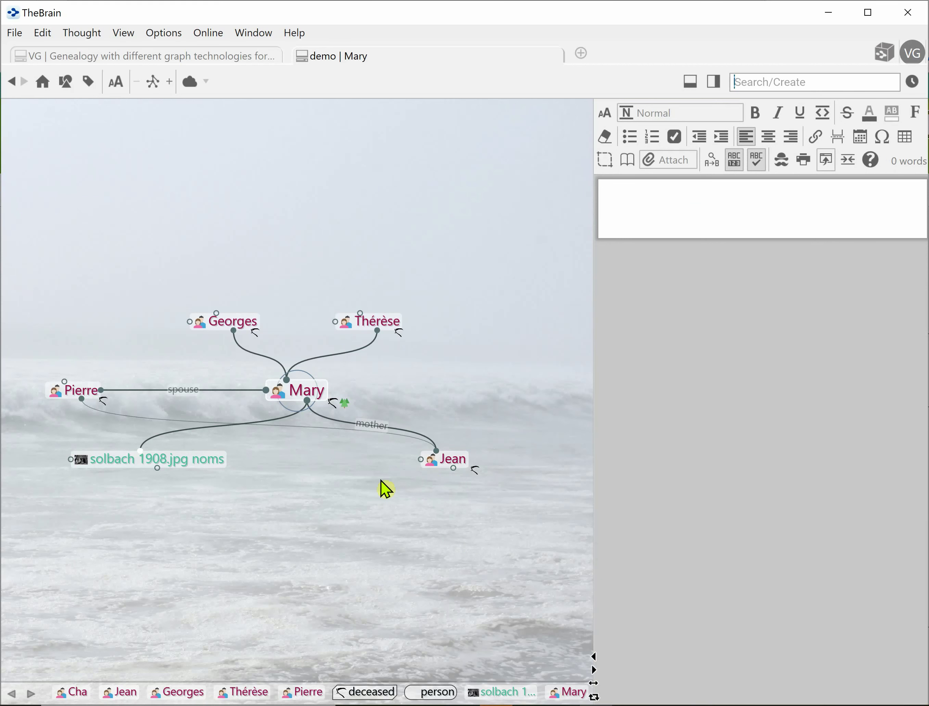
{"action": "left_click", "coordinate": [222, 458]}
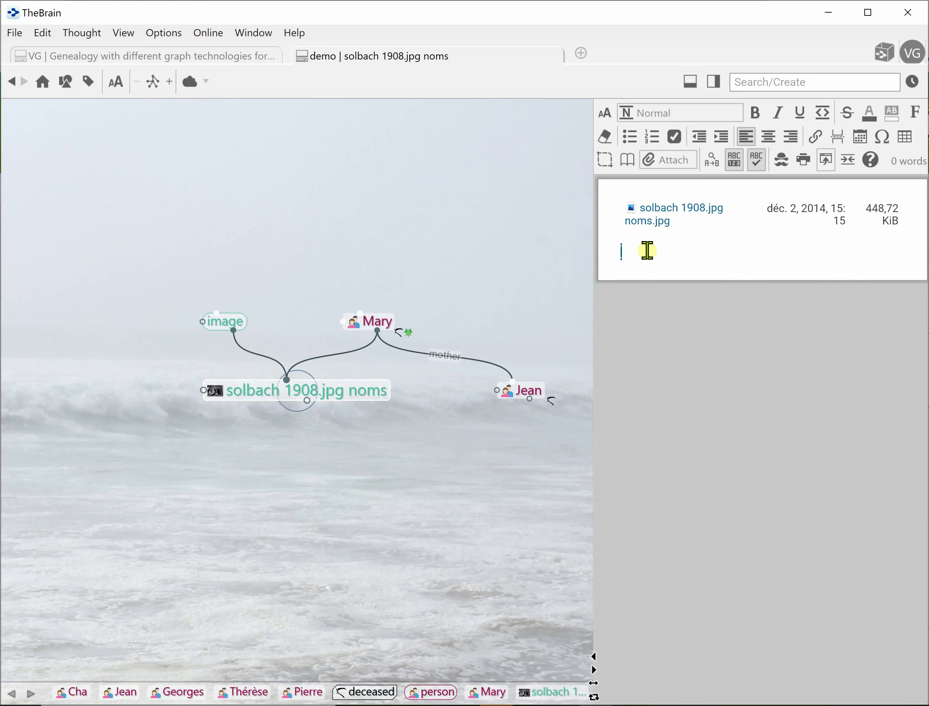
- Add the note "recieved by mail from" with the sender's first name and 15/11/22 to the photo thought, and return to its parent person
{"action": "type", "text": "recieved by mail from "}
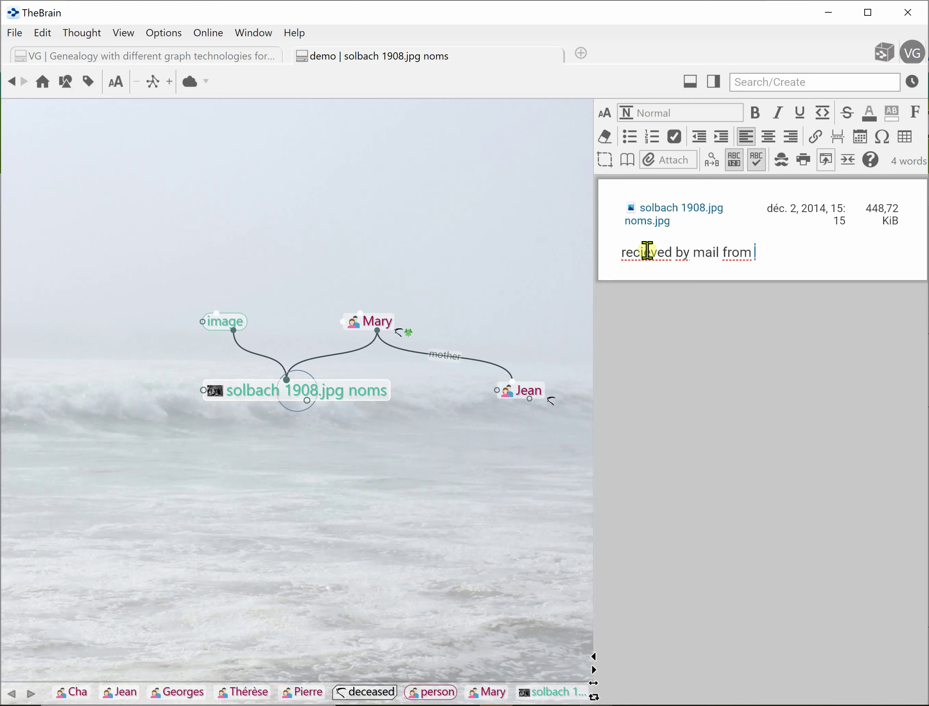
{"action": "type", "text": "Annie 15/11/22"}
{"action": "left_click", "coordinate": [531, 268]}
{"action": "key", "text": "Up"}
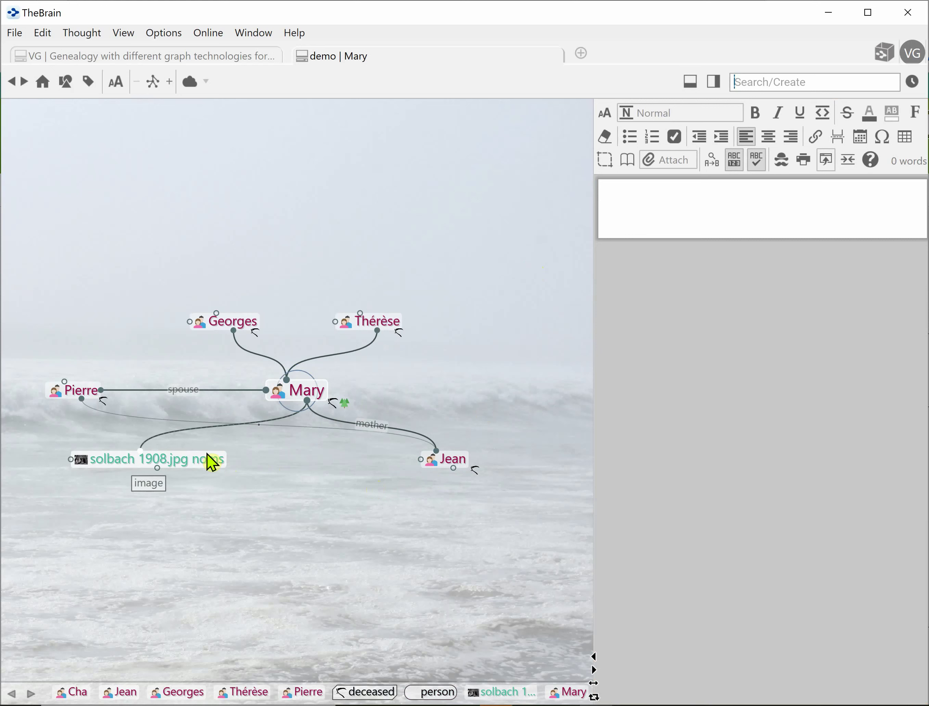
- Link the solbach 1908.jpg noms thought as a child of both parents of the active person
{"action": "mouse_move", "coordinate": [144, 458]}
{"action": "left_click_drag", "start_coordinate": [147, 458], "coordinate": [381, 336]}
{"action": "left_click_drag", "start_coordinate": [235, 333], "coordinate": [151, 459]}
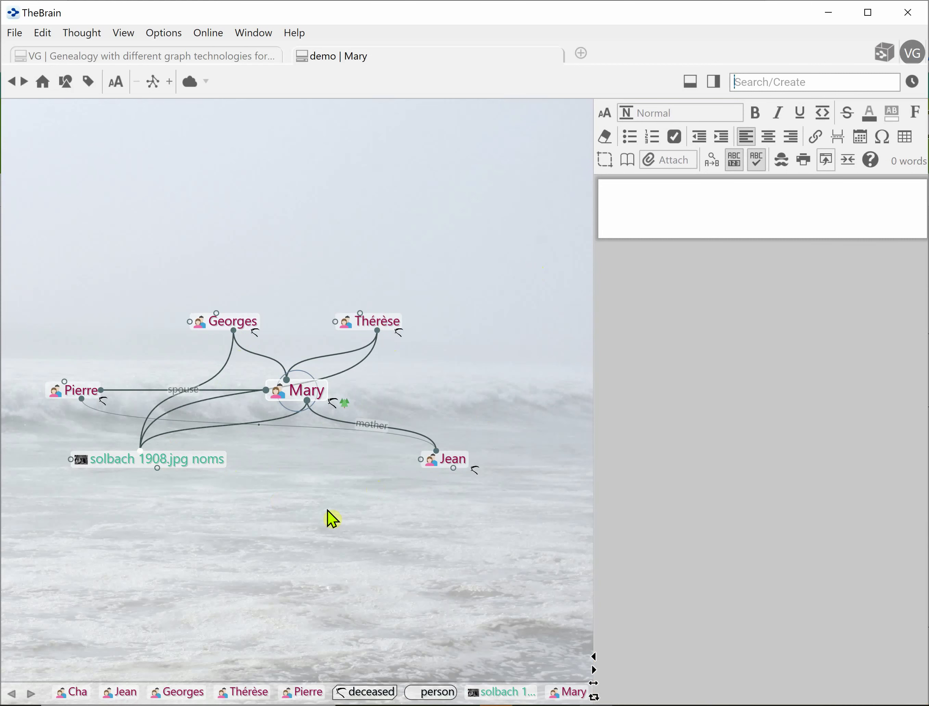
- Make the solbach 1908.jpg noms thought active, view its enlarged photo preview, and close the preview
{"action": "left_click", "coordinate": [201, 461]}
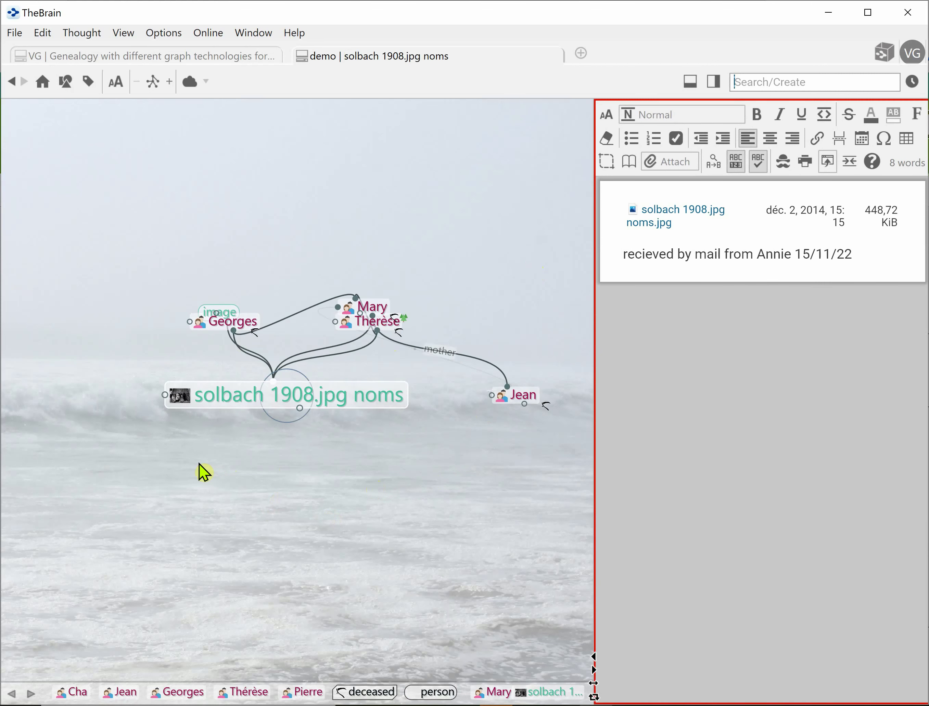
{"action": "left_click", "coordinate": [221, 399]}
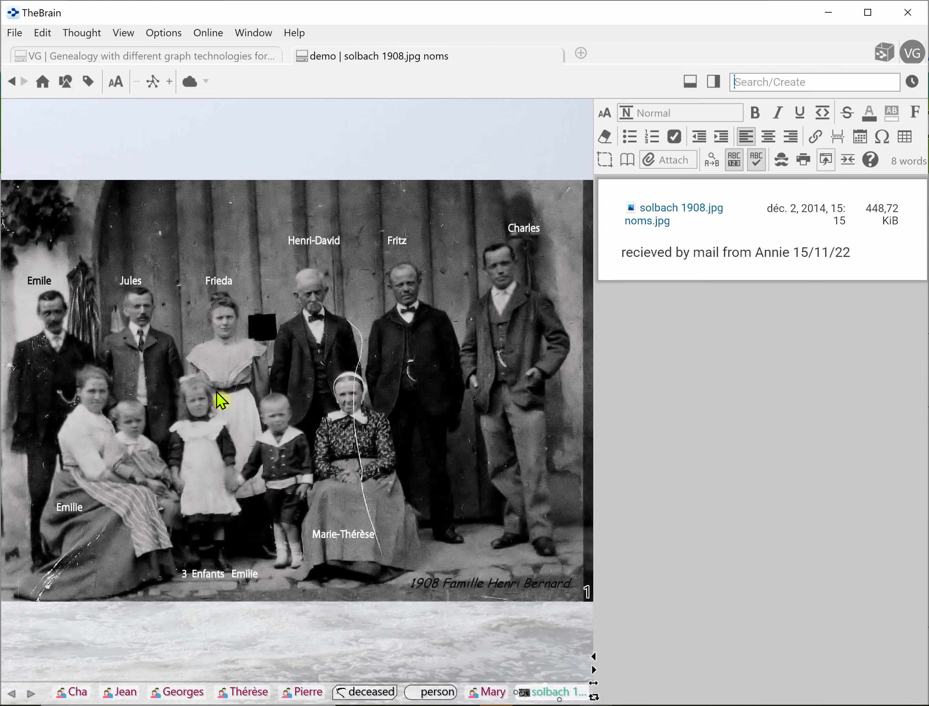
{"action": "left_click", "coordinate": [221, 399]}
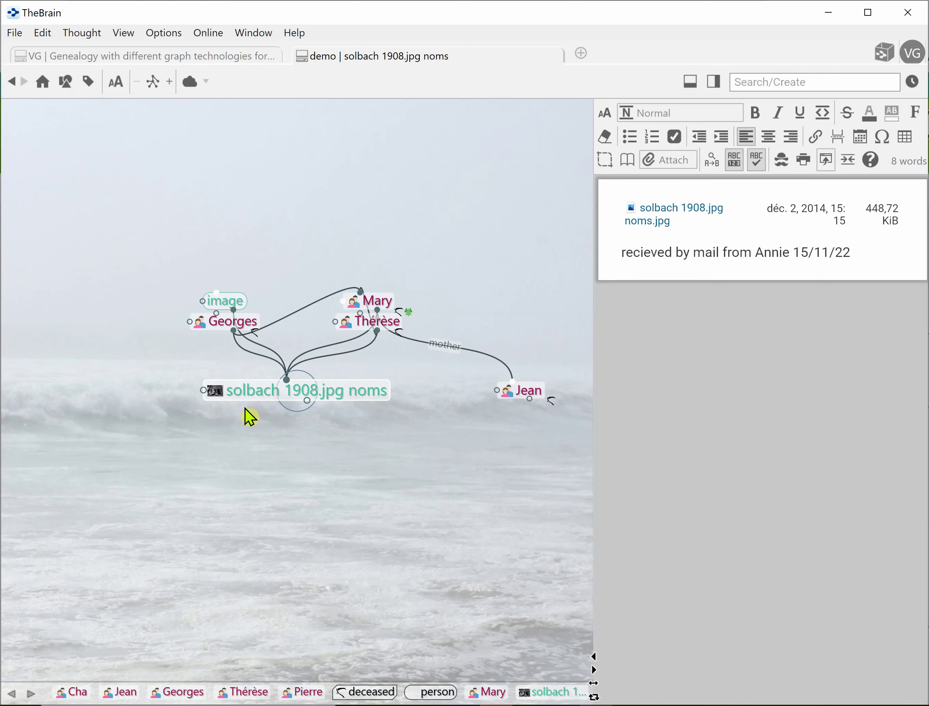
- Link the existing person labelled farthest right in the photo as a parent of the photo thought, and check the link from that person's thought
{"action": "left_click_drag", "start_coordinate": [285, 383], "coordinate": [288, 417]}
{"action": "type", "text": "Char"}
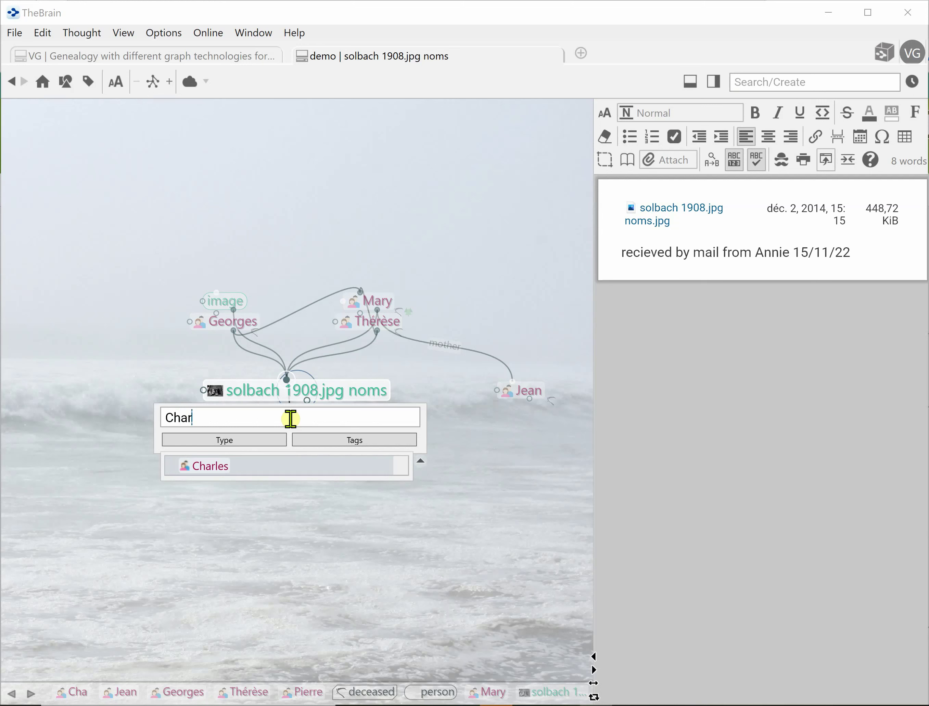
{"action": "left_click", "coordinate": [244, 467]}
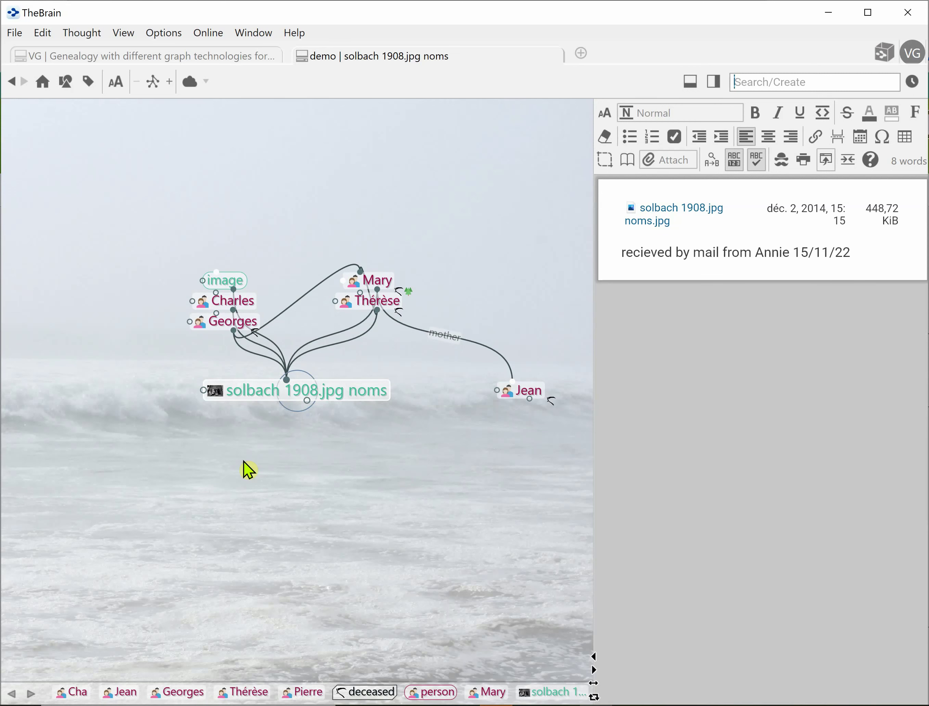
{"action": "left_click", "coordinate": [226, 305]}
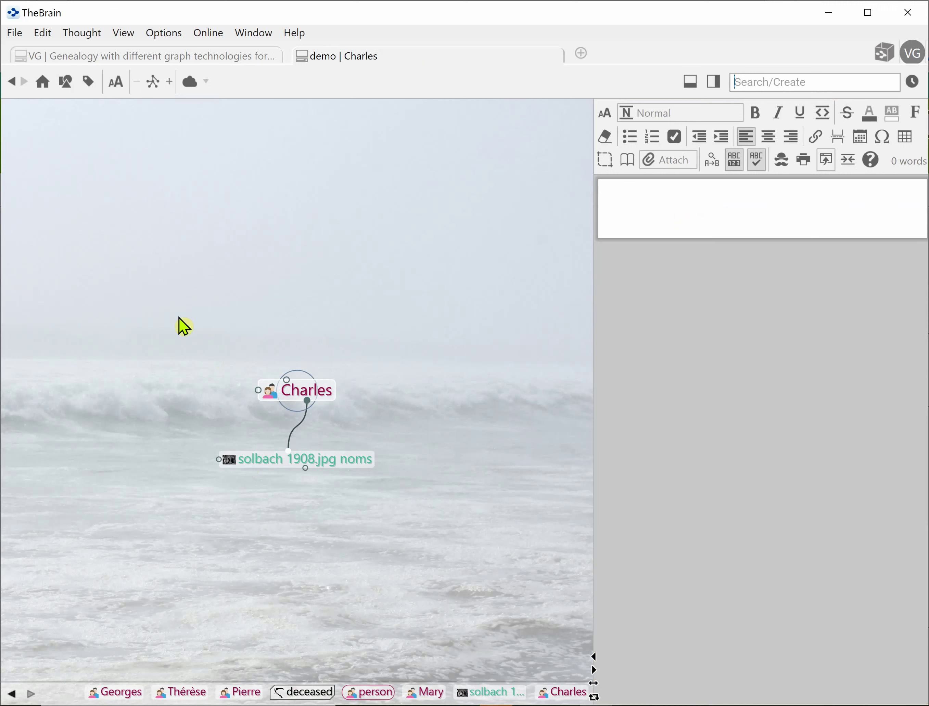
{"action": "left_click", "coordinate": [314, 461]}
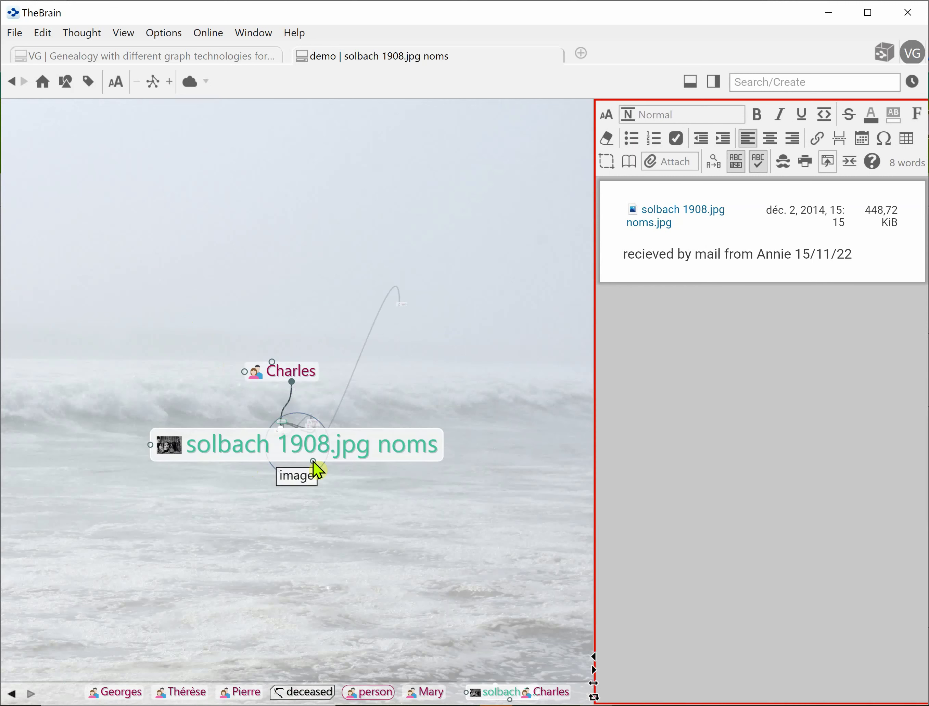
- Create a parent thought of type person above the photo thought, named after the man standing second from left in the photo
{"action": "left_click_drag", "start_coordinate": [285, 381], "coordinate": [288, 430]}
{"action": "type", "text": "Jules"}
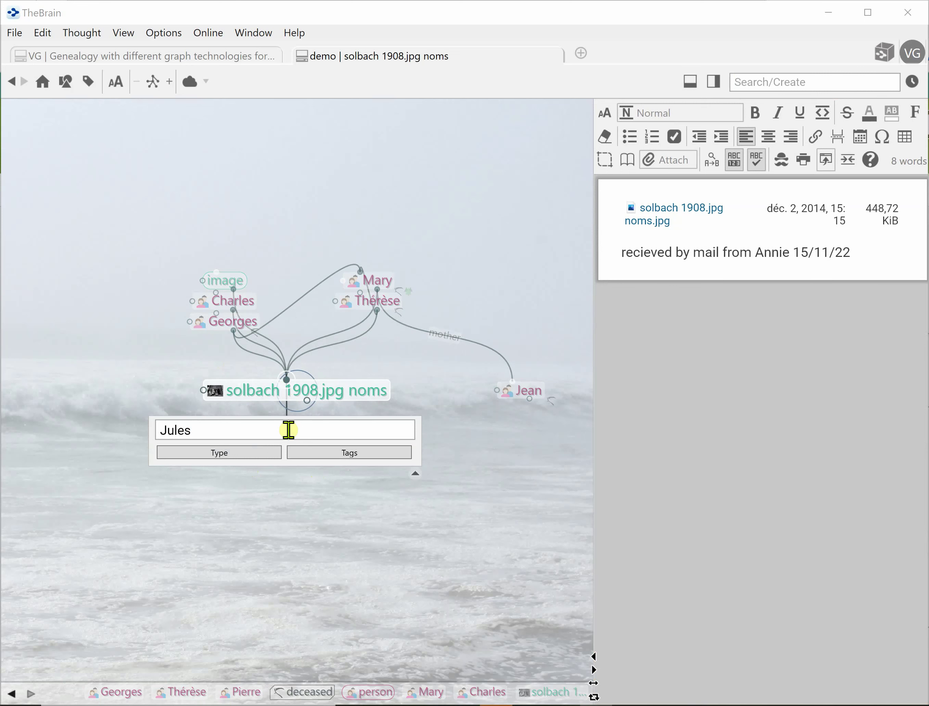
{"action": "key", "text": "Tab"}
{"action": "type", "text": "per"}
{"action": "key", "text": "Return"}
{"action": "key", "text": "Return"}
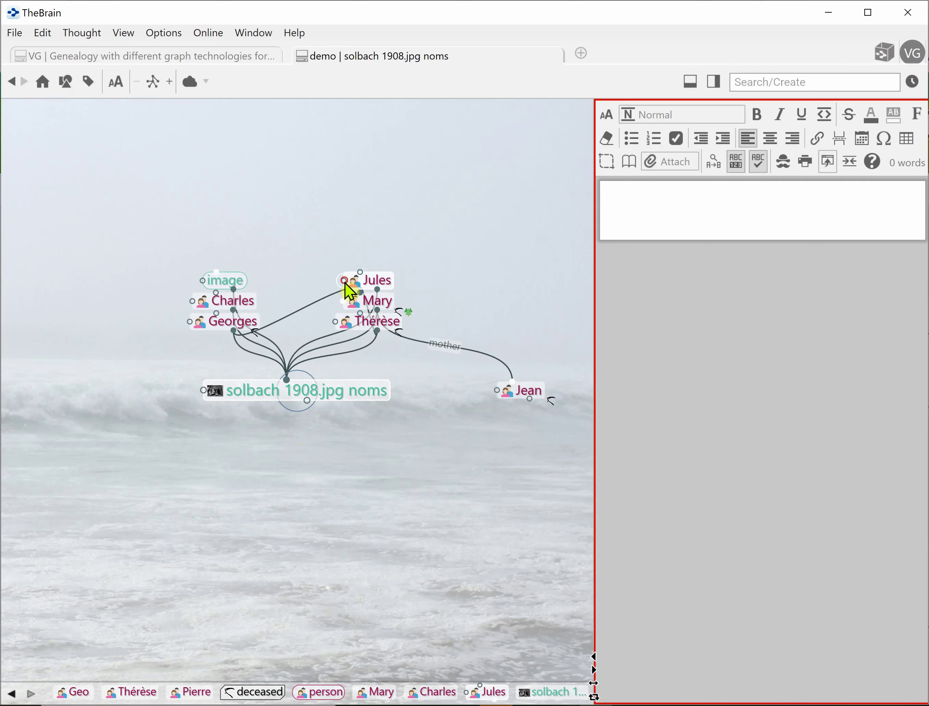
- Create a jump link between the new person and the father of the person tagged kids completed, with link type brother/sister
{"action": "left_click_drag", "start_coordinate": [343, 280], "coordinate": [247, 329]}
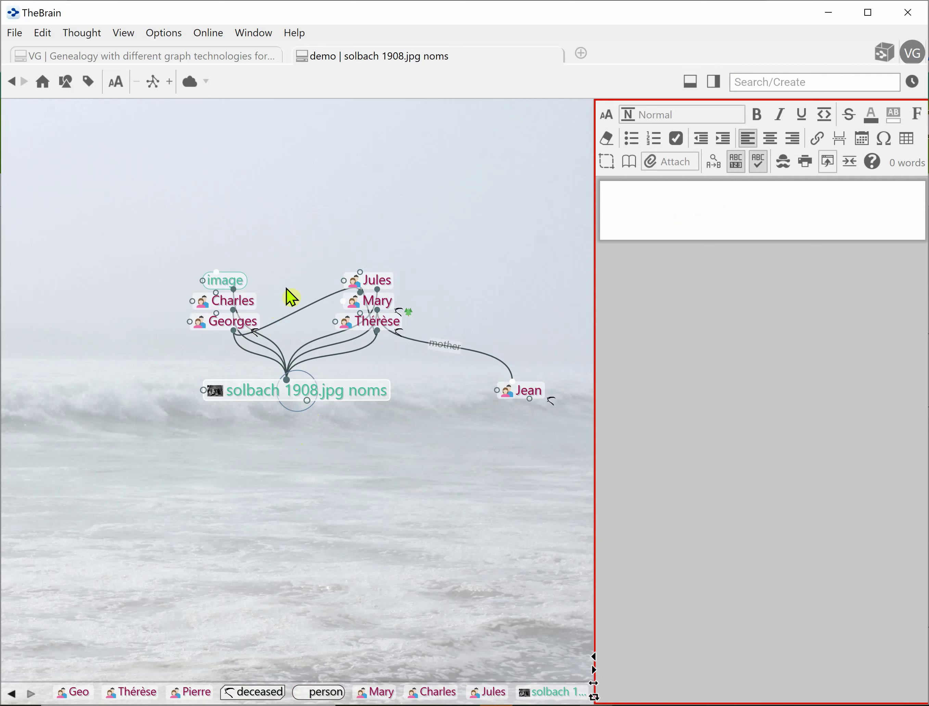
{"action": "left_click", "coordinate": [291, 284]}
{"action": "right_click", "coordinate": [295, 292]}
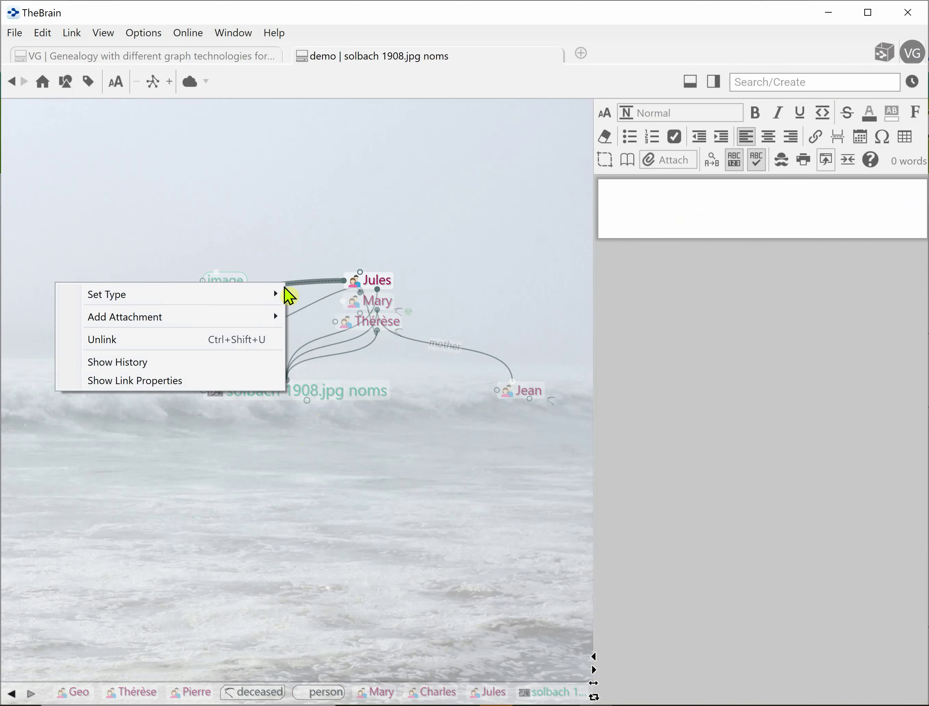
{"action": "mouse_move", "coordinate": [270, 296]}
{"action": "key", "text": "Escape"}
{"action": "key", "text": "Escape"}
- Make the person tagged kids completed active, and copy the birthplace Kleinfrankenheim from the Geneanet record in Firefox
{"action": "left_click", "coordinate": [381, 307]}
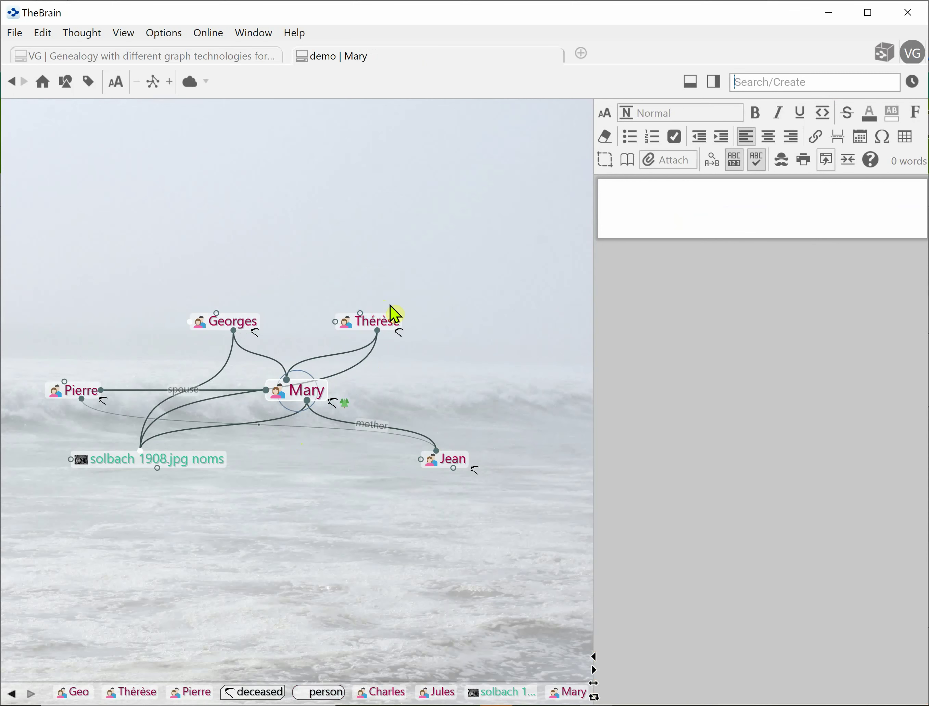
{"action": "key", "text": "alt+Tab"}
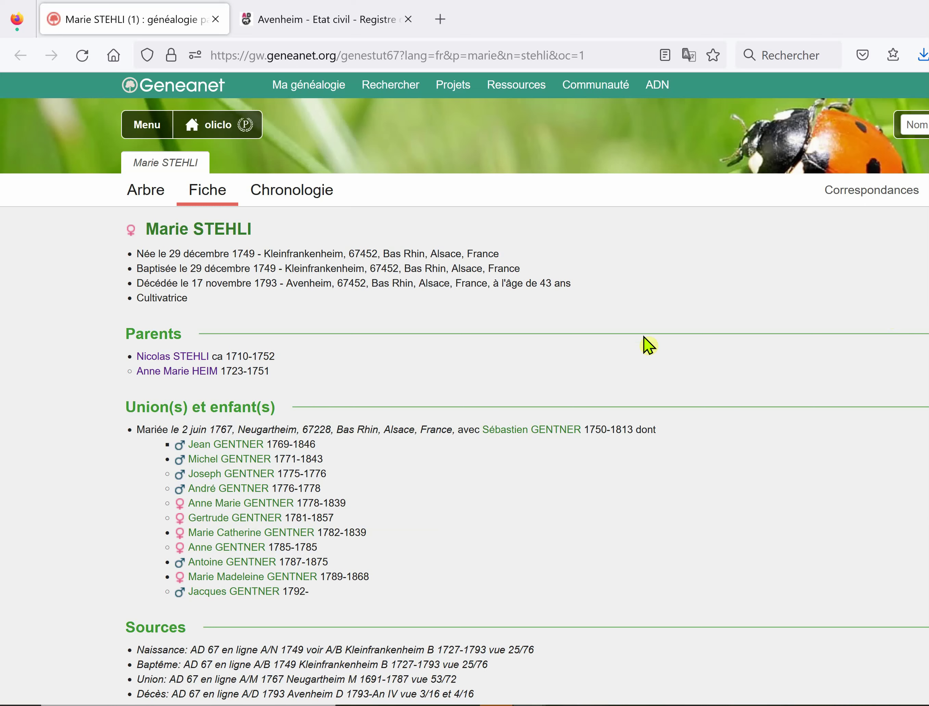
{"action": "double_click", "coordinate": [312, 251]}
{"action": "key", "text": "ctrl+c"}
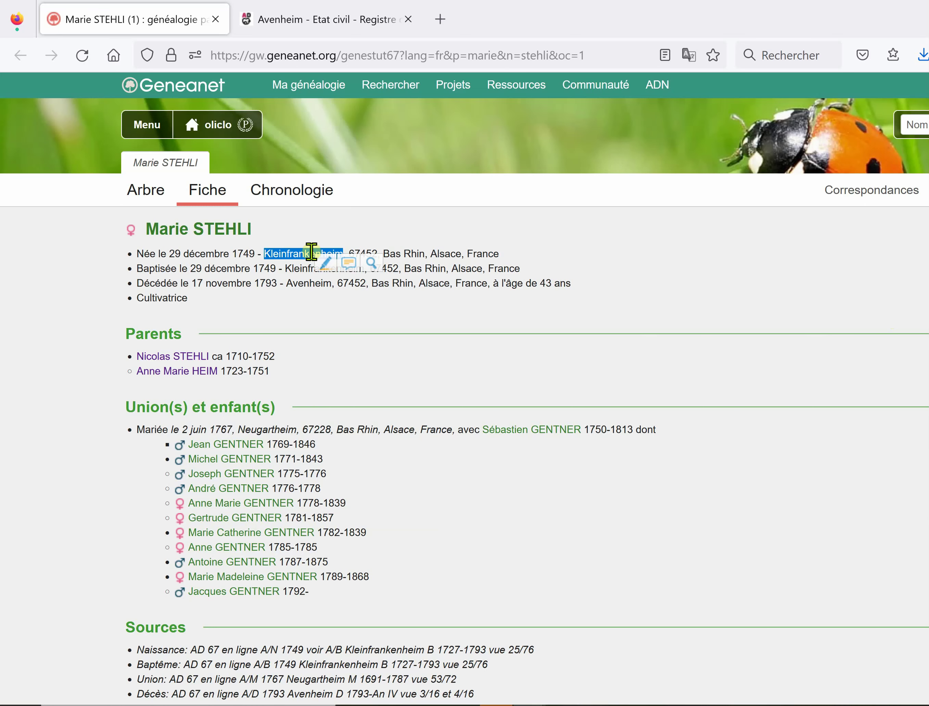
{"action": "key", "text": "alt+Tab"}
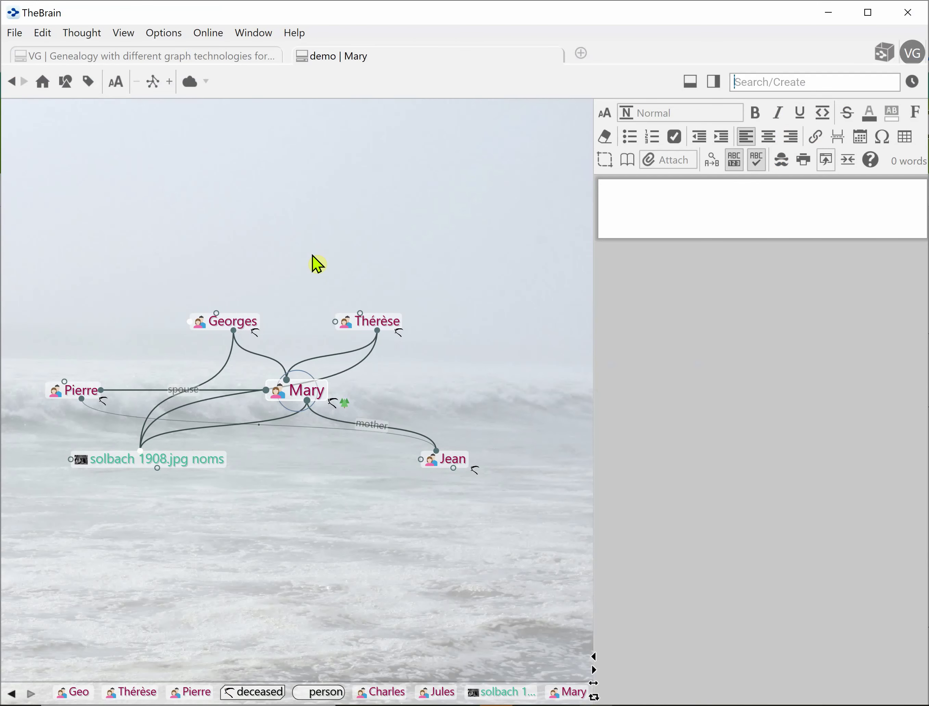
- Append a comma, #, the birth date, Kleinfrankenheim, 17 nov 793 and Kleinfrankenheim to the active person's name, separated by commas
{"action": "key", "text": "F2"}
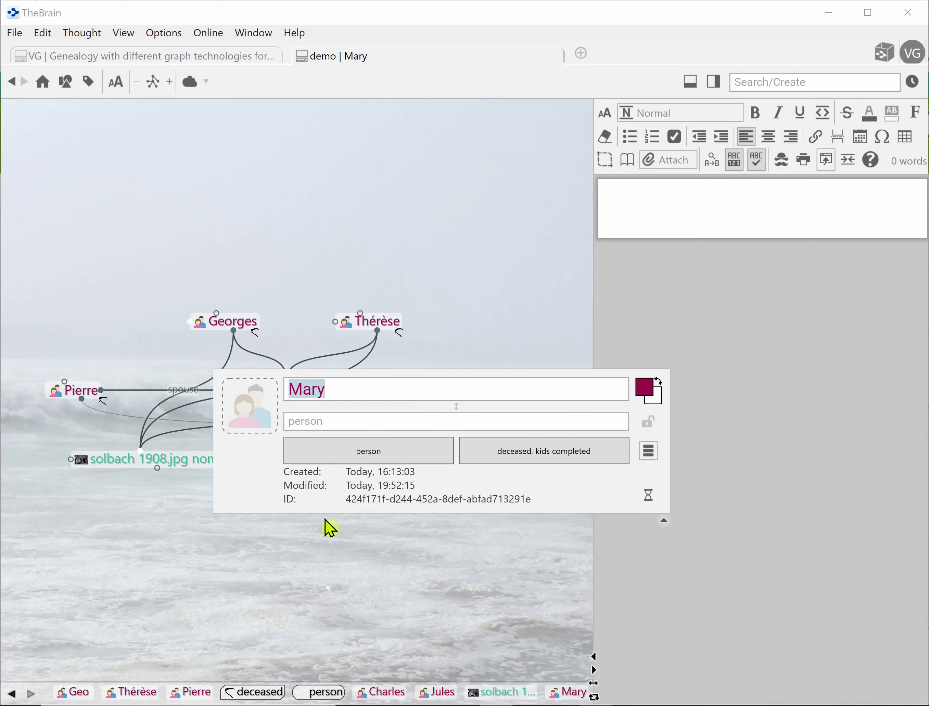
{"action": "key", "text": "End"}
{"action": "type", "text": ",#"}
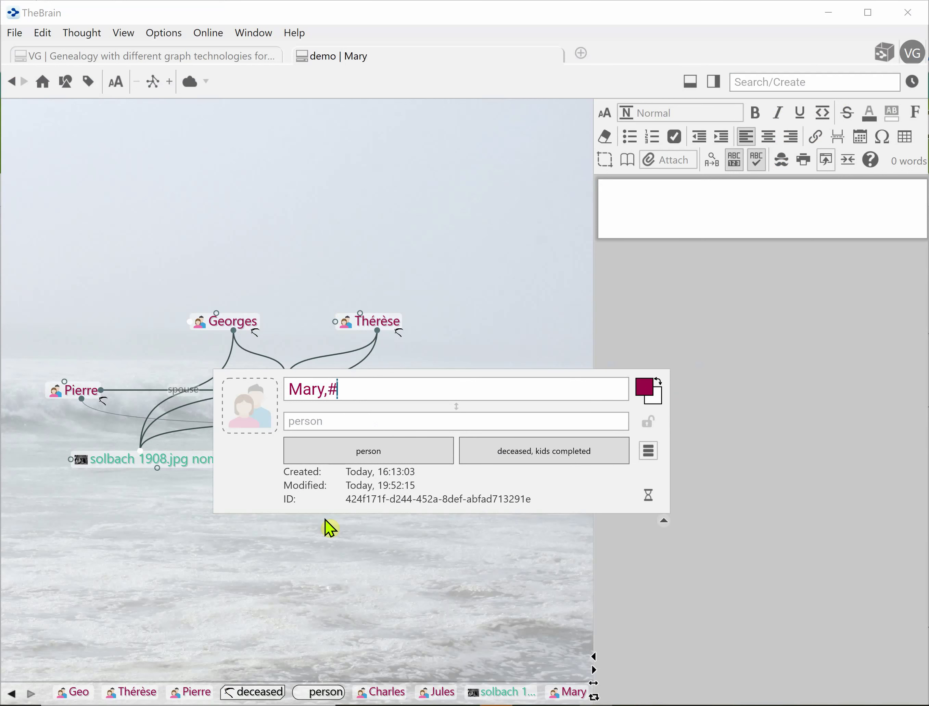
{"action": "type", "text": "29 dec 1749,"}
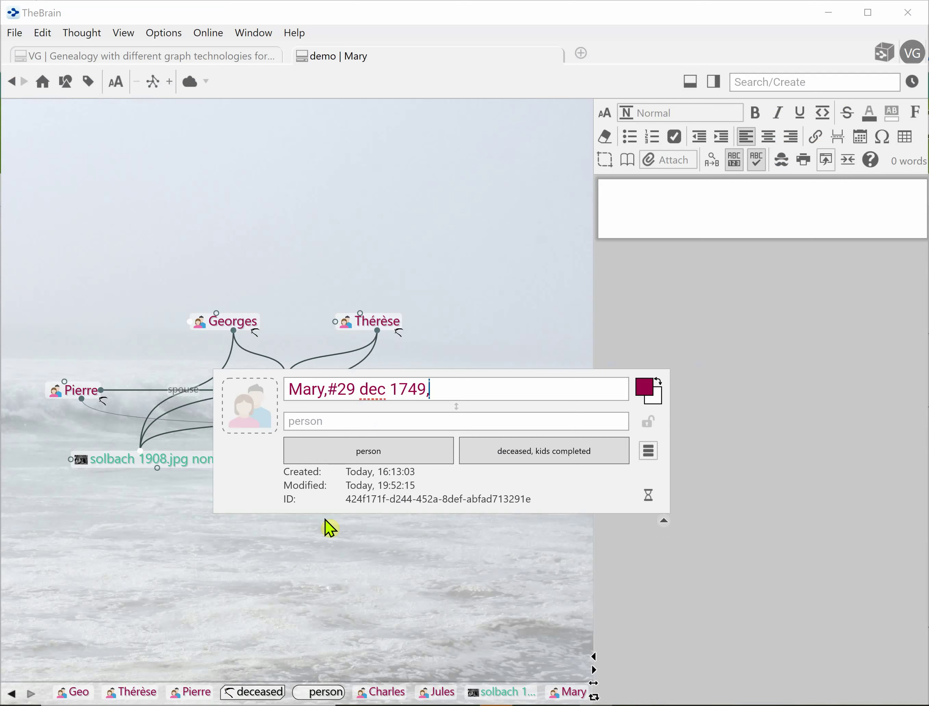
{"action": "type", "text": ",Kleinfrankenheim"}
{"action": "type", "text": ","}
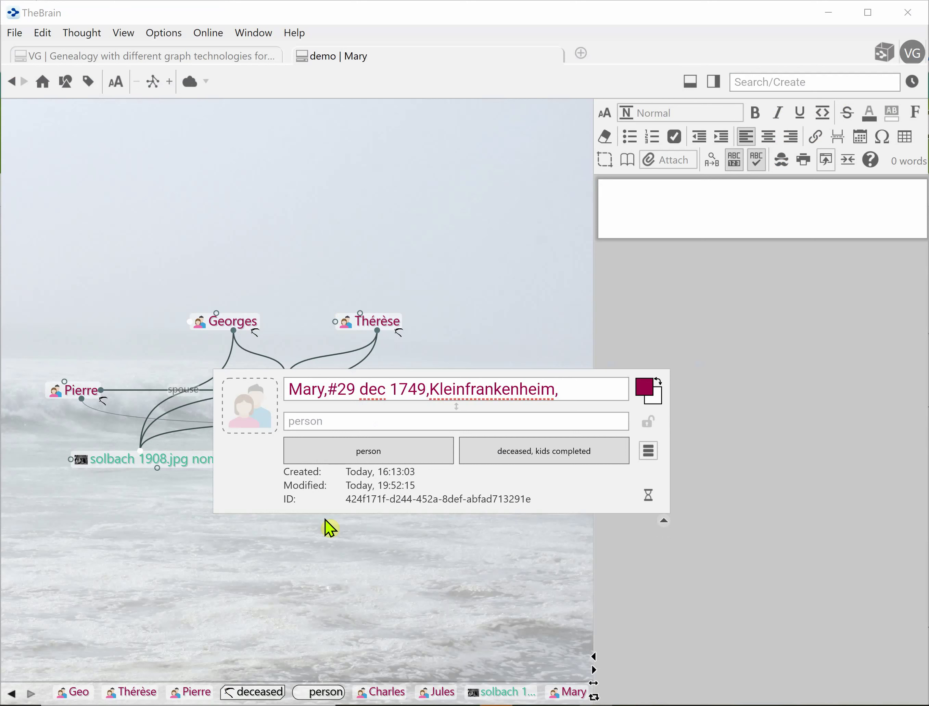
{"action": "type", "text": "17 nov 793,"}
{"action": "key", "text": "ctrl+v"}
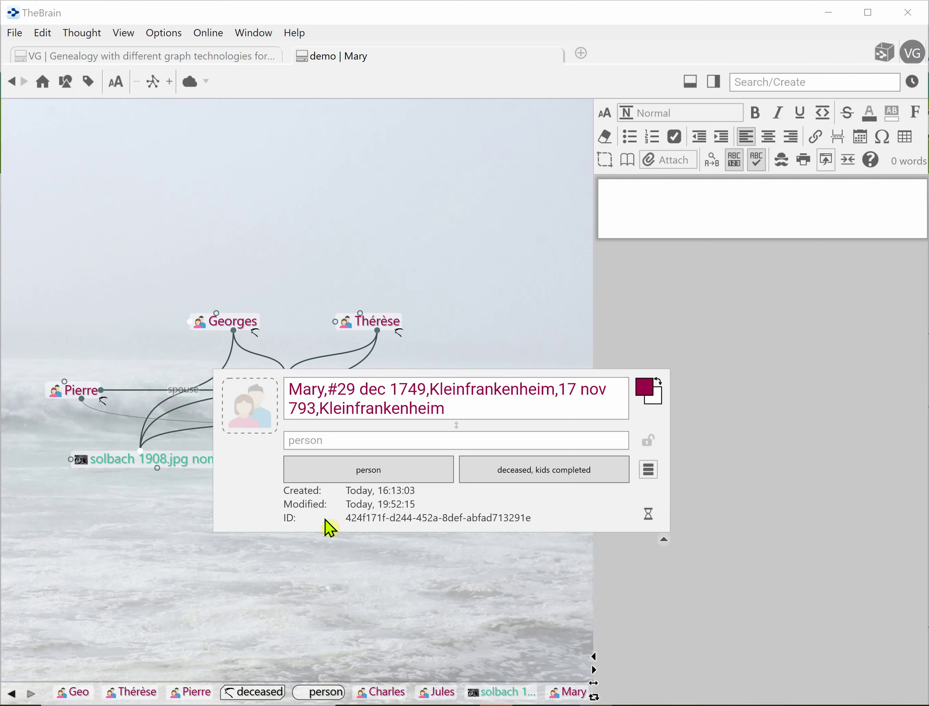
{"action": "key", "text": "Return"}
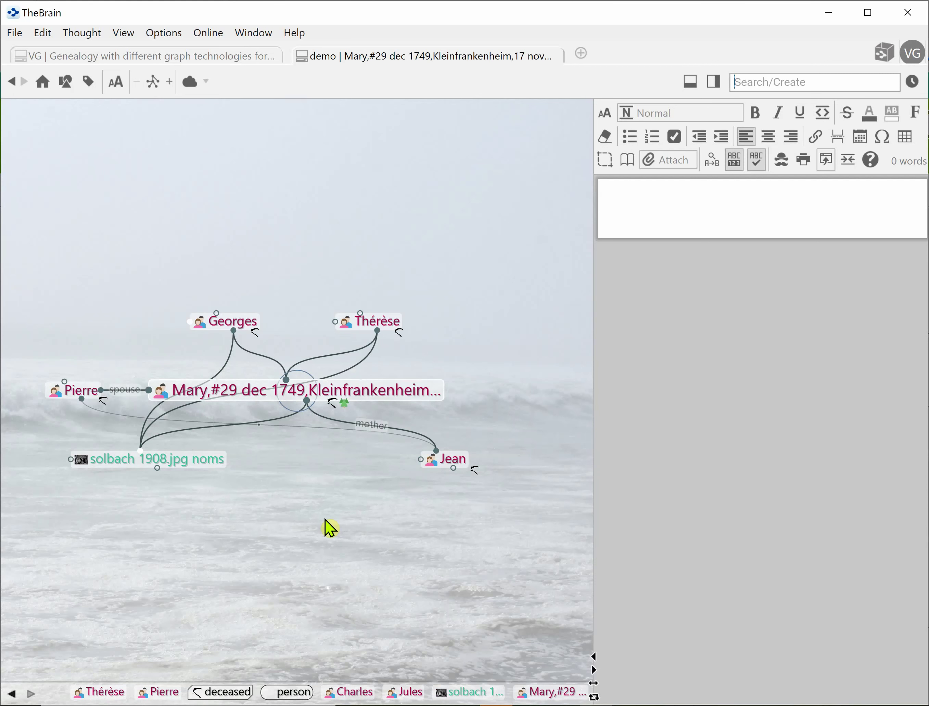
- Switch to Firefox and add the open Geneanet record page as a child thought of the active person
{"action": "key", "text": "alt+Tab"}
{"action": "left_click_drag", "start_coordinate": [171, 55], "coordinate": [296, 491]}
{"action": "key", "text": "alt+Tab"}
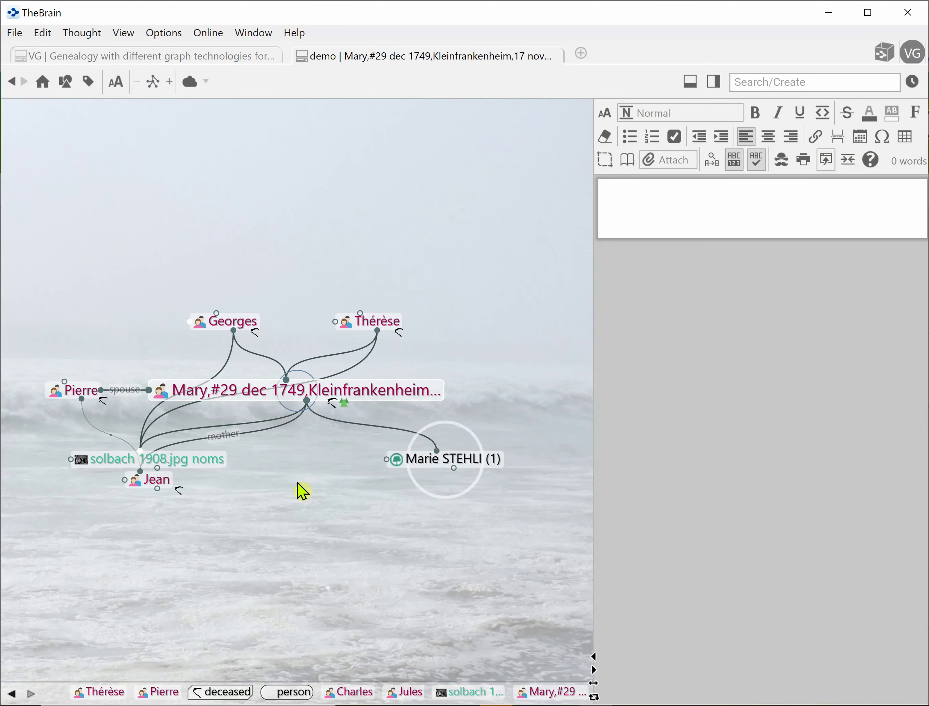
- Switch to Firefox and add the Avenheim 1793-An IV death register page as another child thought of the active person
{"action": "key", "text": "alt+Tab"}
{"action": "left_click", "coordinate": [346, 31]}
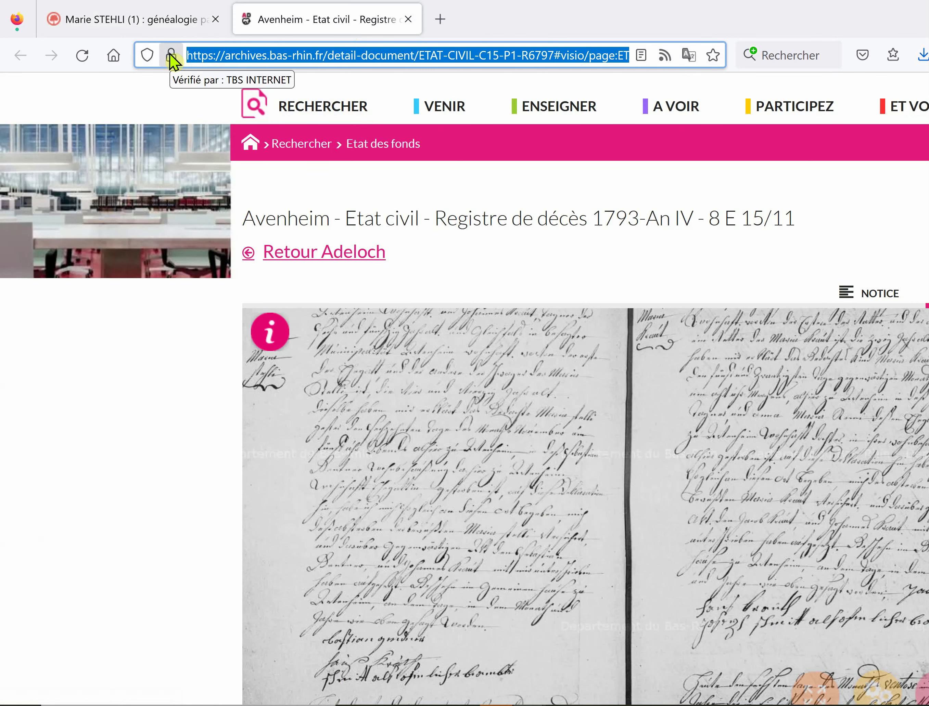
{"action": "left_click_drag", "start_coordinate": [172, 56], "coordinate": [293, 405]}
{"action": "key", "text": "alt+Tab"}
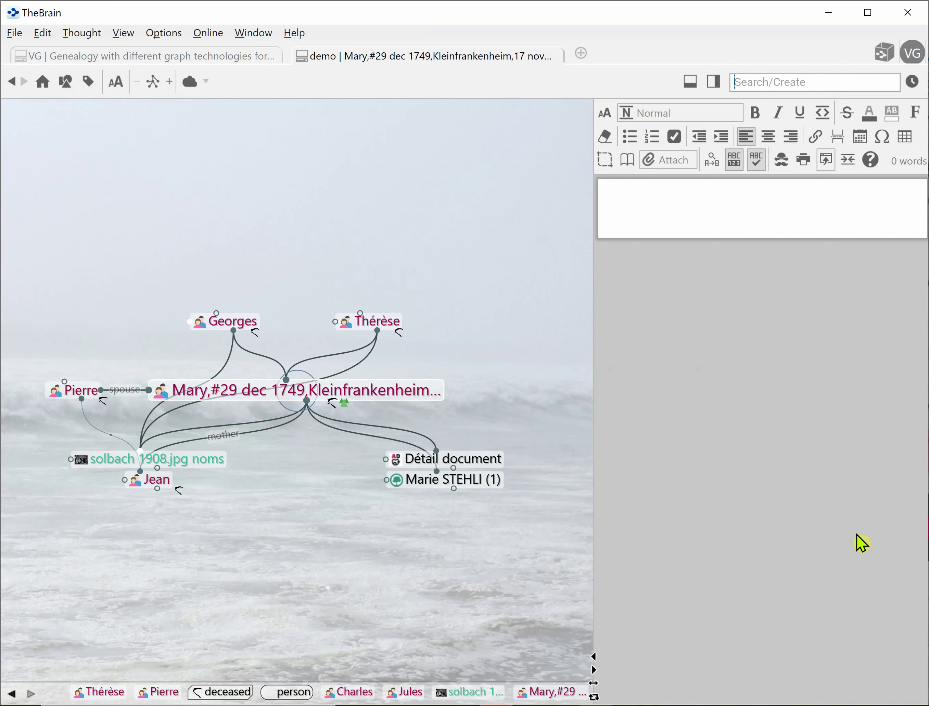
- Search by name to open the person labelled farthest right in the photo, and search "Mar" to return to the person with the dated name
{"action": "type", "text": "CHarles"}
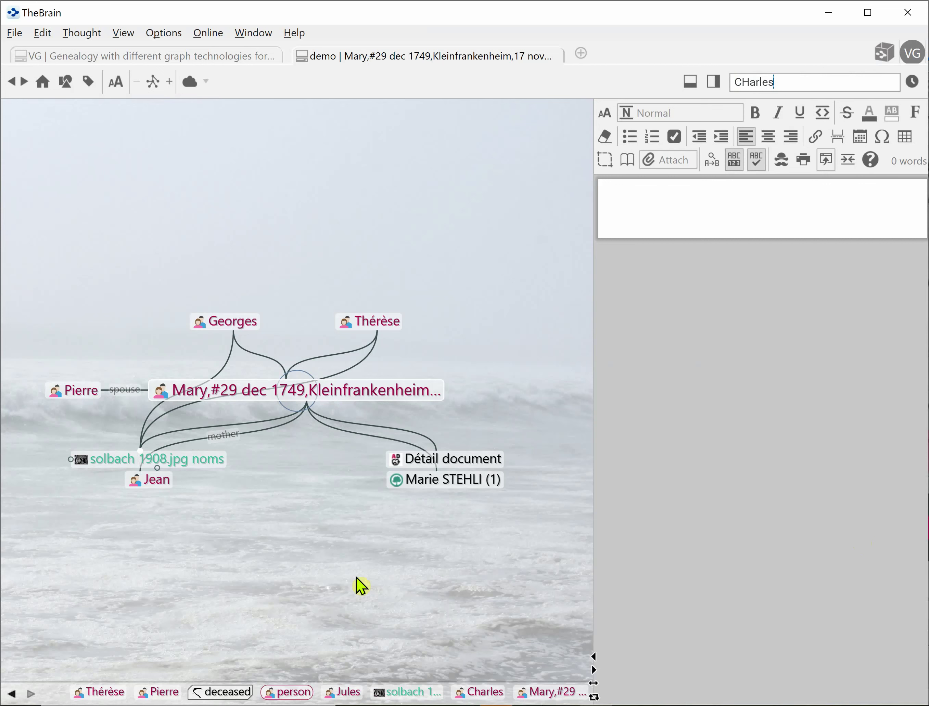
{"action": "key", "text": "Return"}
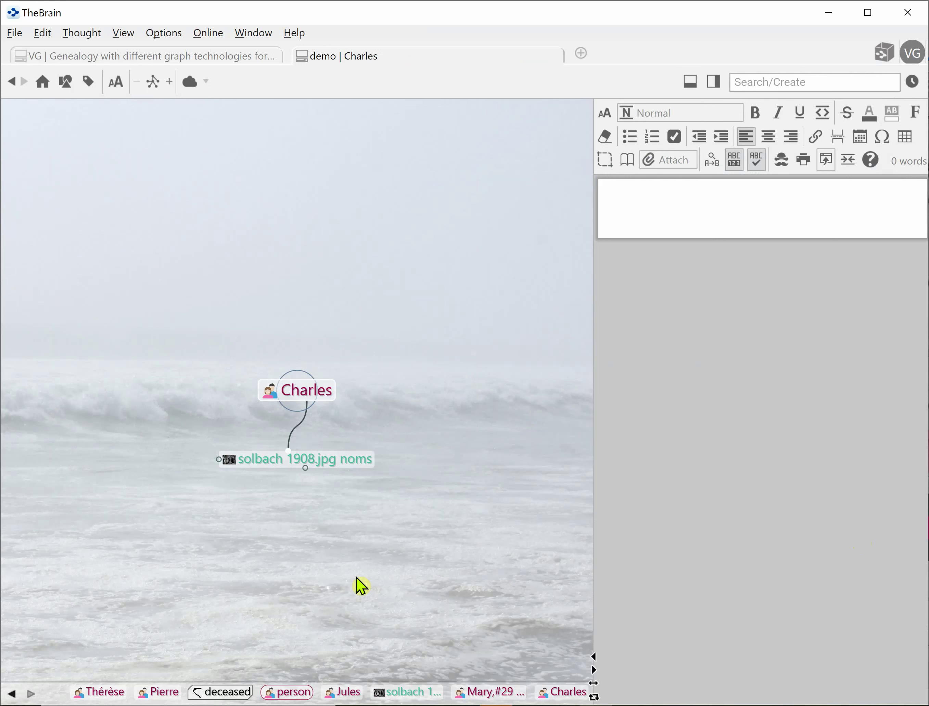
{"action": "type", "text": "Mar"}
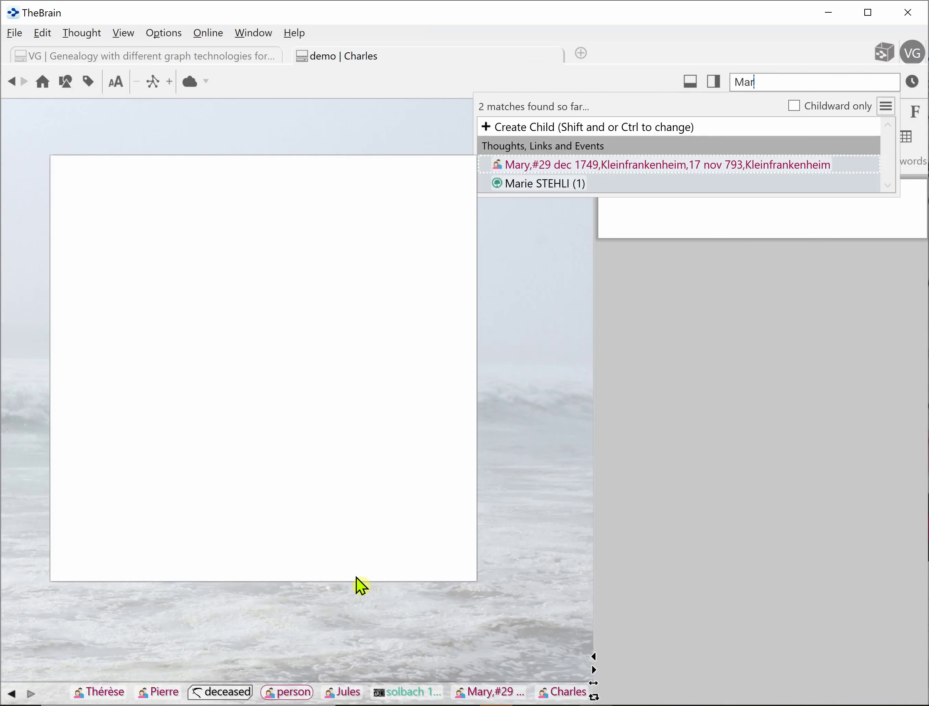
{"action": "key", "text": "Return"}
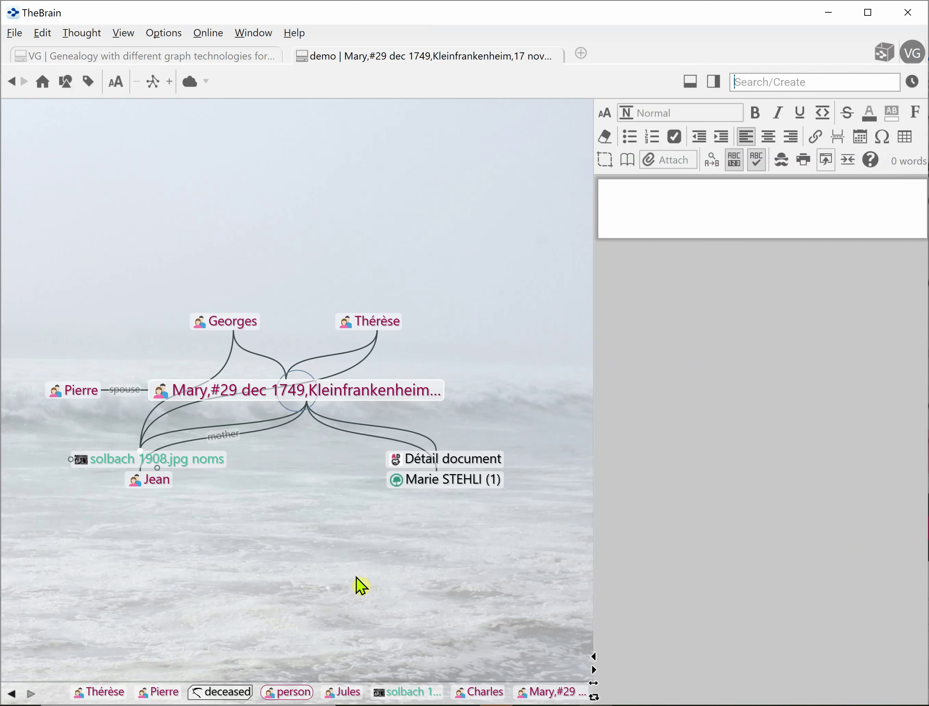
- Open the father of the active person, and follow the brother/sister link to his sibling
{"action": "left_click", "coordinate": [235, 322]}
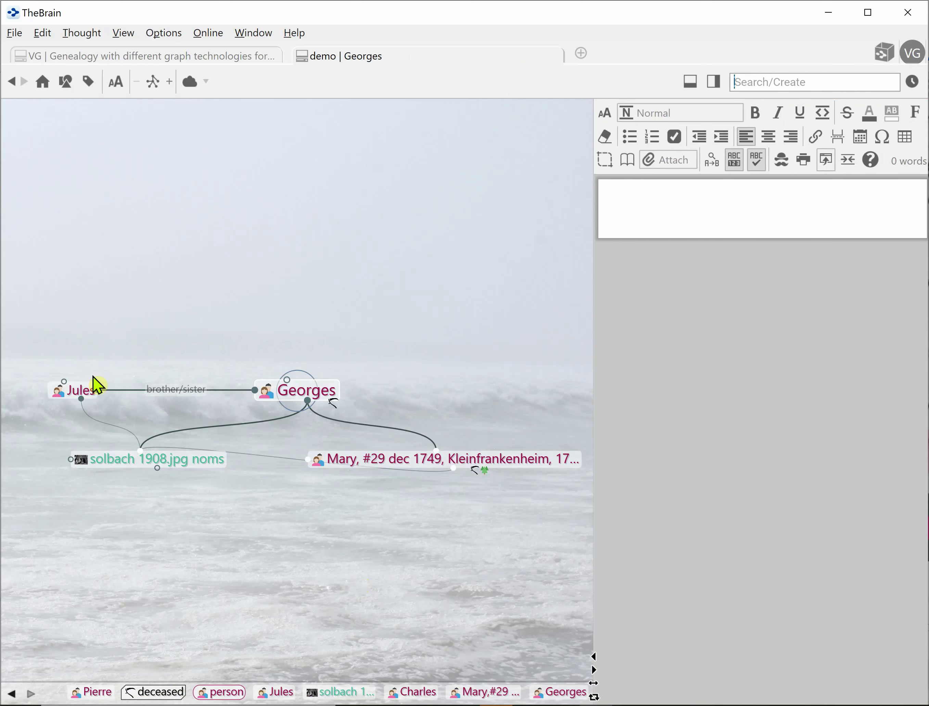
{"action": "left_click", "coordinate": [84, 395]}
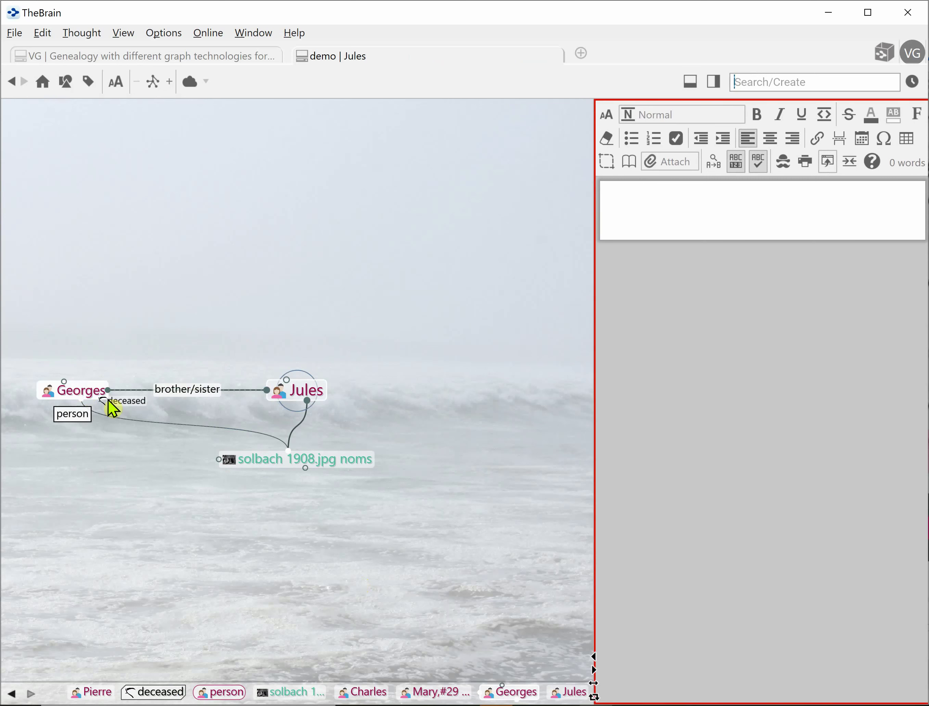